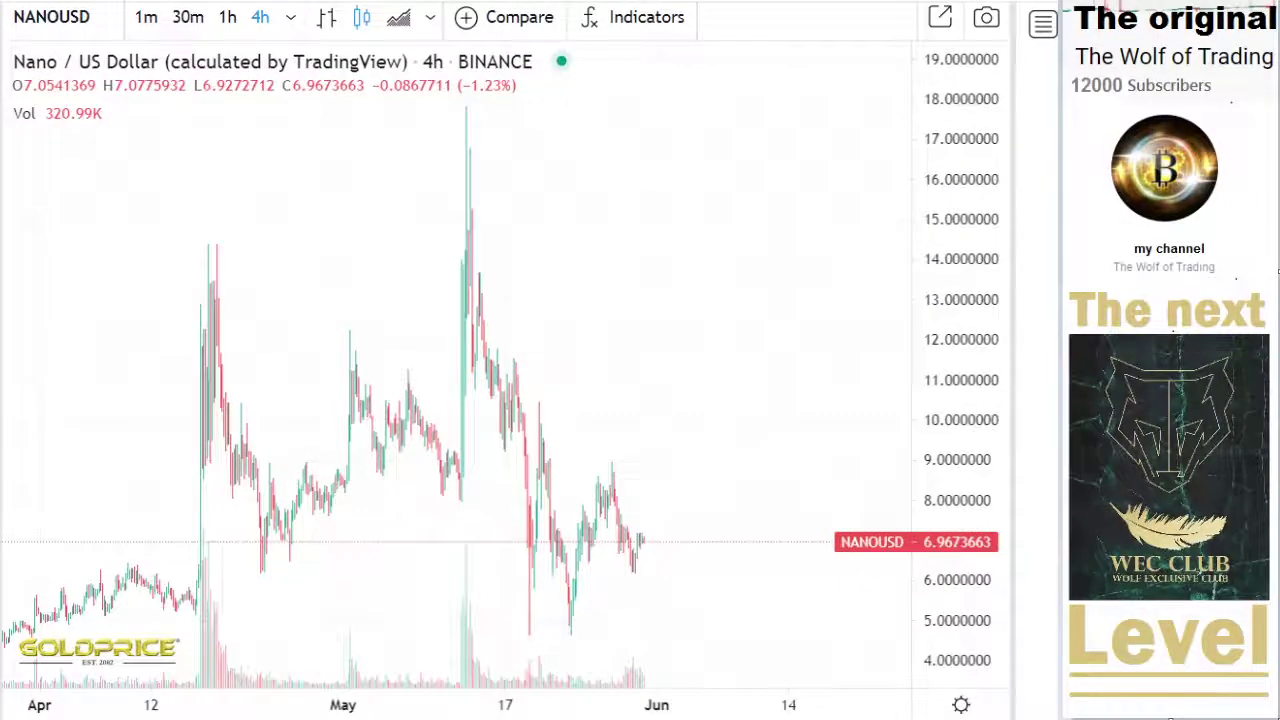
# Step: Draw a descending trend line over the NANOUSD May peaks, from about 18.44 on 4 May to about 5.2 in early June
pyautogui.moveTo(950, 200); pyautogui.dragTo(945, 500)
pyautogui.moveTo(666, 320); pyautogui.dragTo(693, 325)
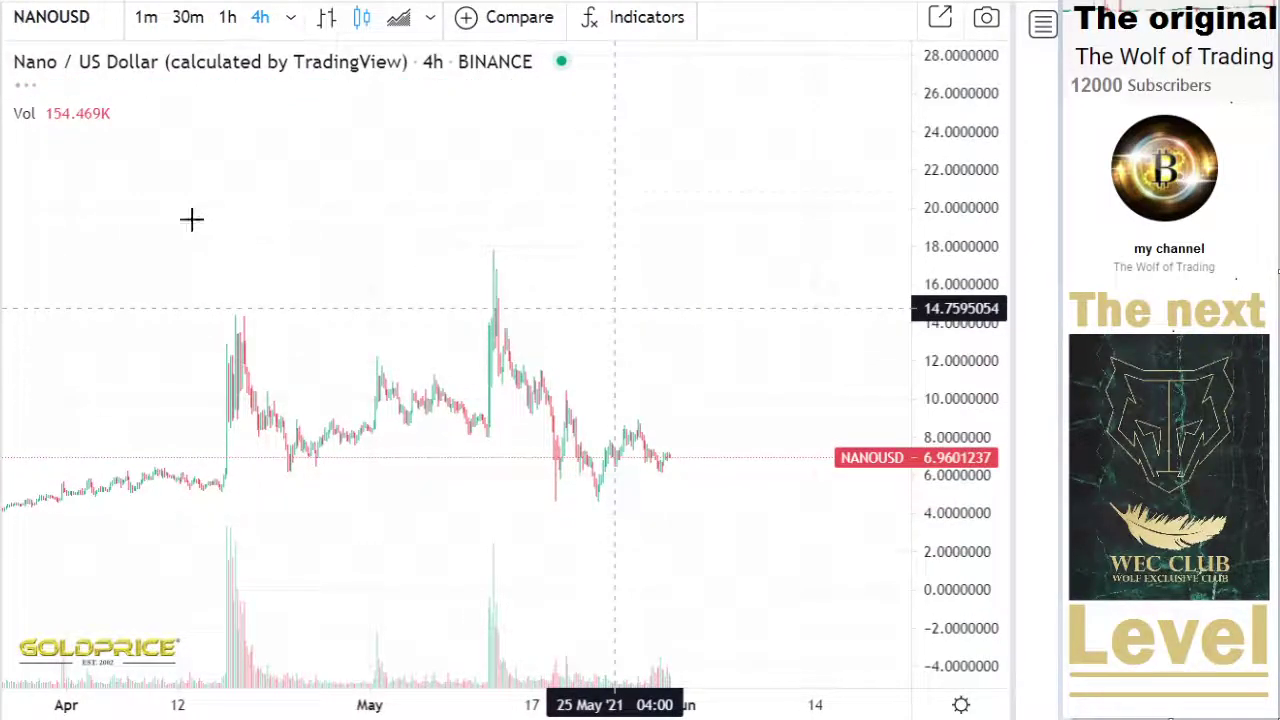
pyautogui.press('Escape')
pyautogui.click(2, 60)
pyautogui.click(40, 60)
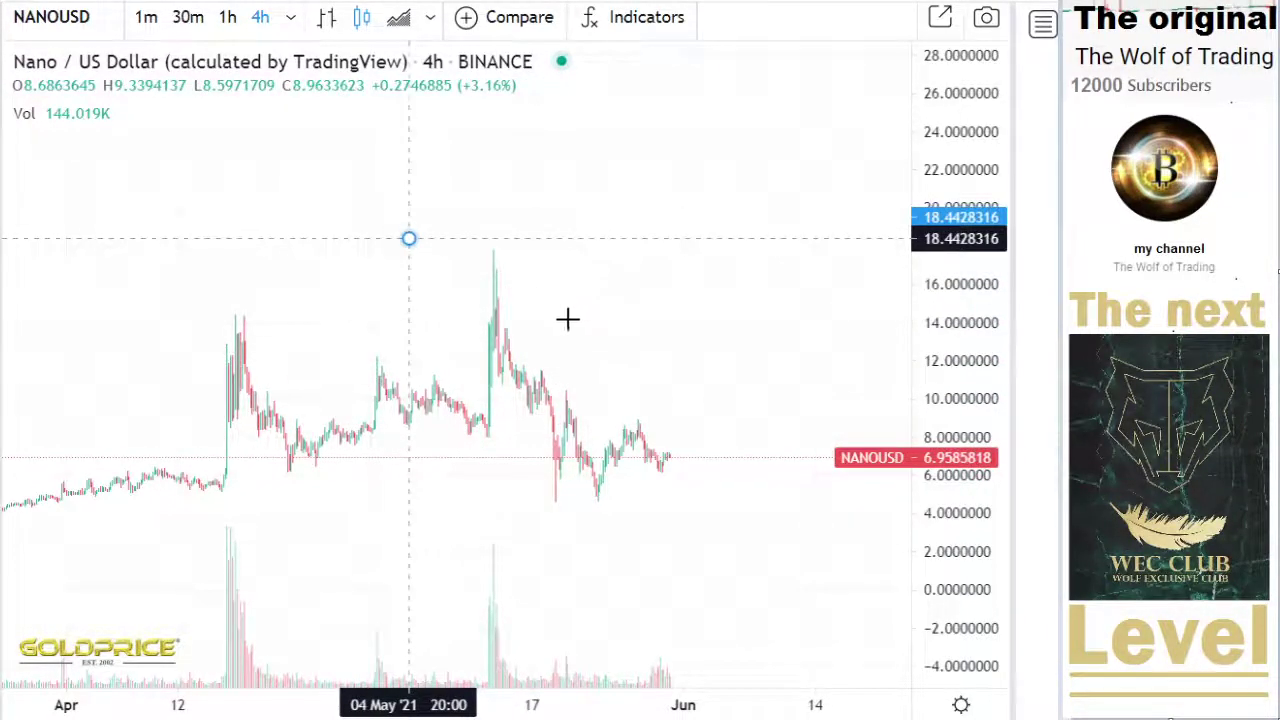
pyautogui.click(733, 491)
pyautogui.moveTo(774, 526); pyautogui.dragTo(882, 535)
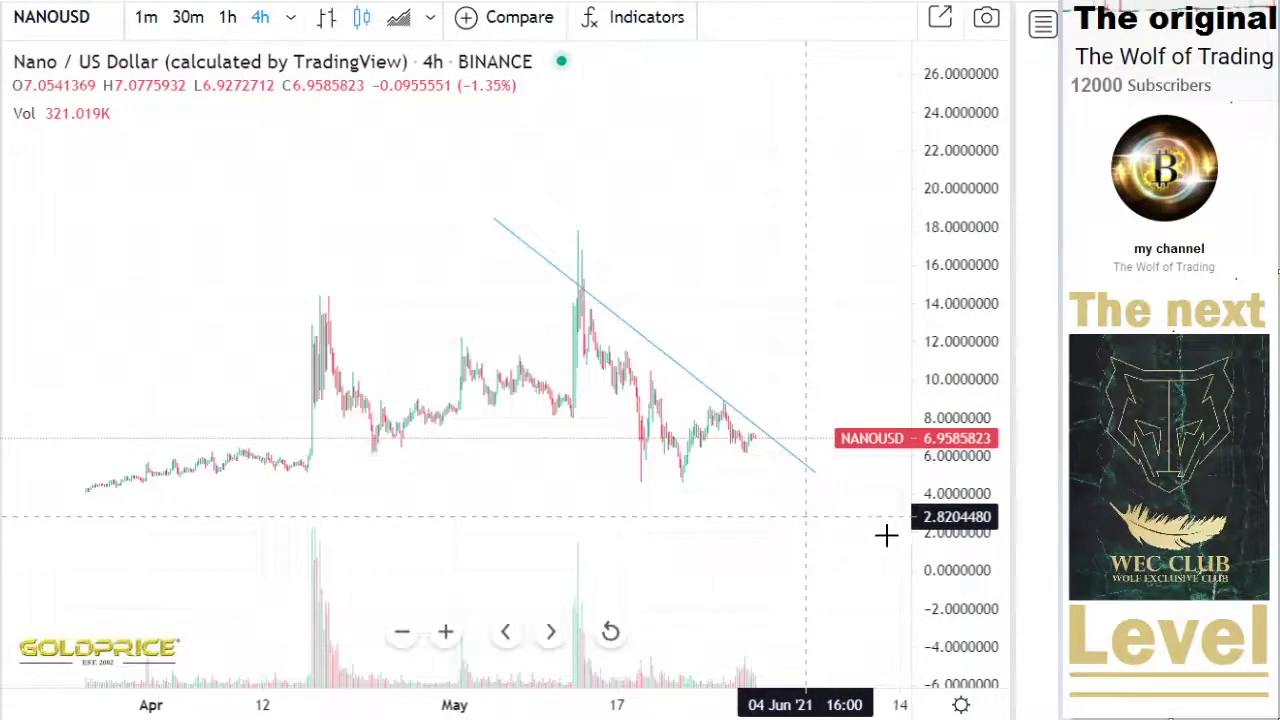
pyautogui.moveTo(954, 580); pyautogui.dragTo(954, 519)
pyautogui.moveTo(981, 586); pyautogui.dragTo(975, 482)
pyautogui.scroll(2, 820, 566)
pyautogui.scroll(2, 518, 444)
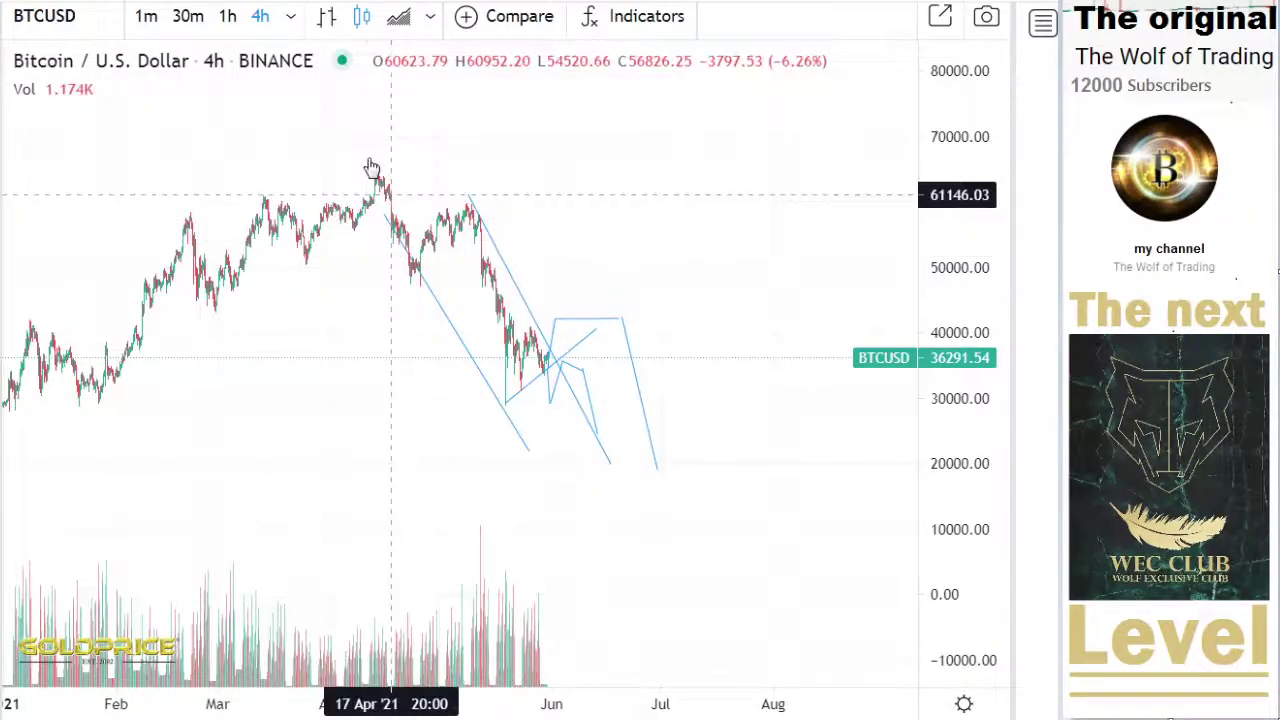
# Step: On the BTCUSD chart, draw a vertical trend line at the mid-April peak on 13 April, from about 72072 to 49849
pyautogui.click(3, 60)
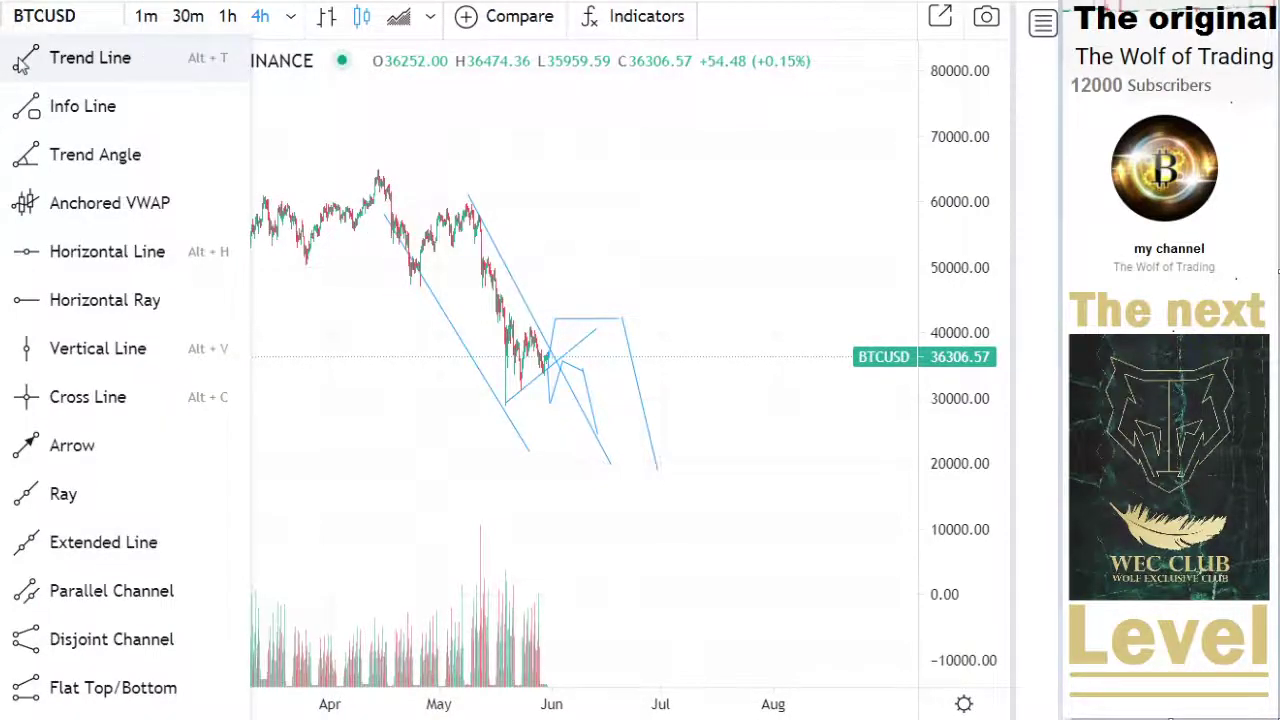
pyautogui.click(21, 63)
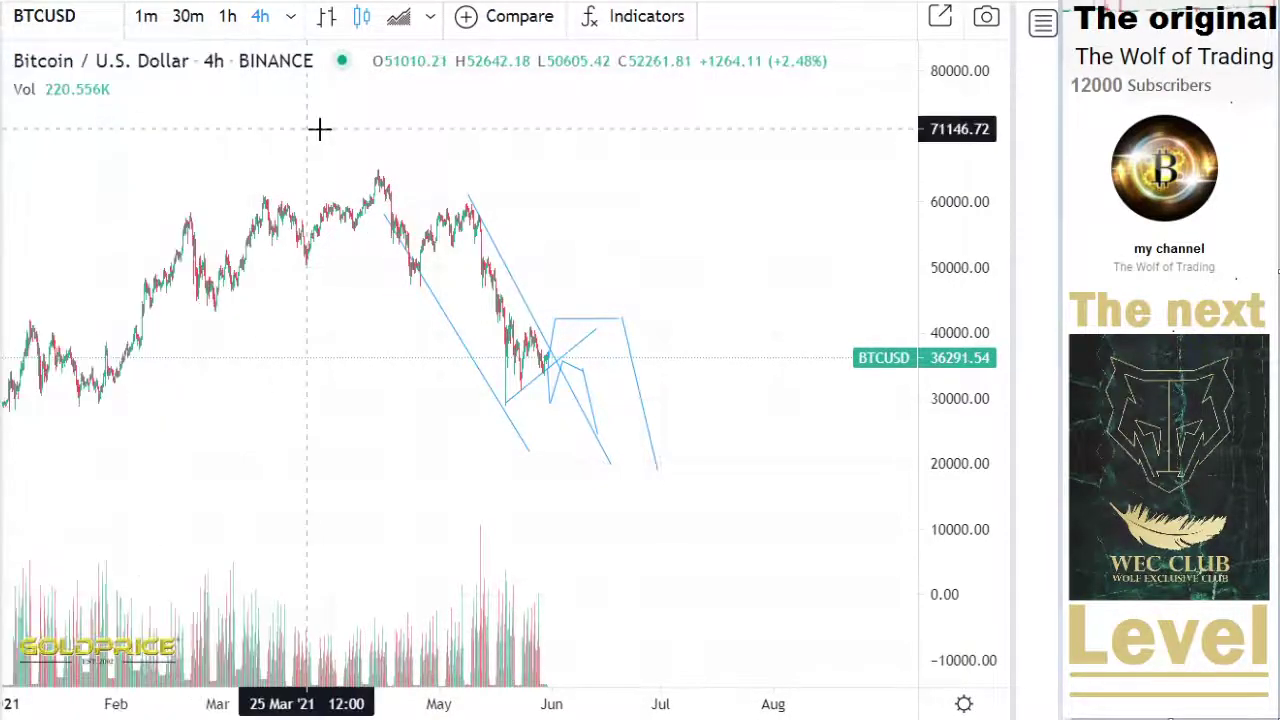
pyautogui.click(376, 122)
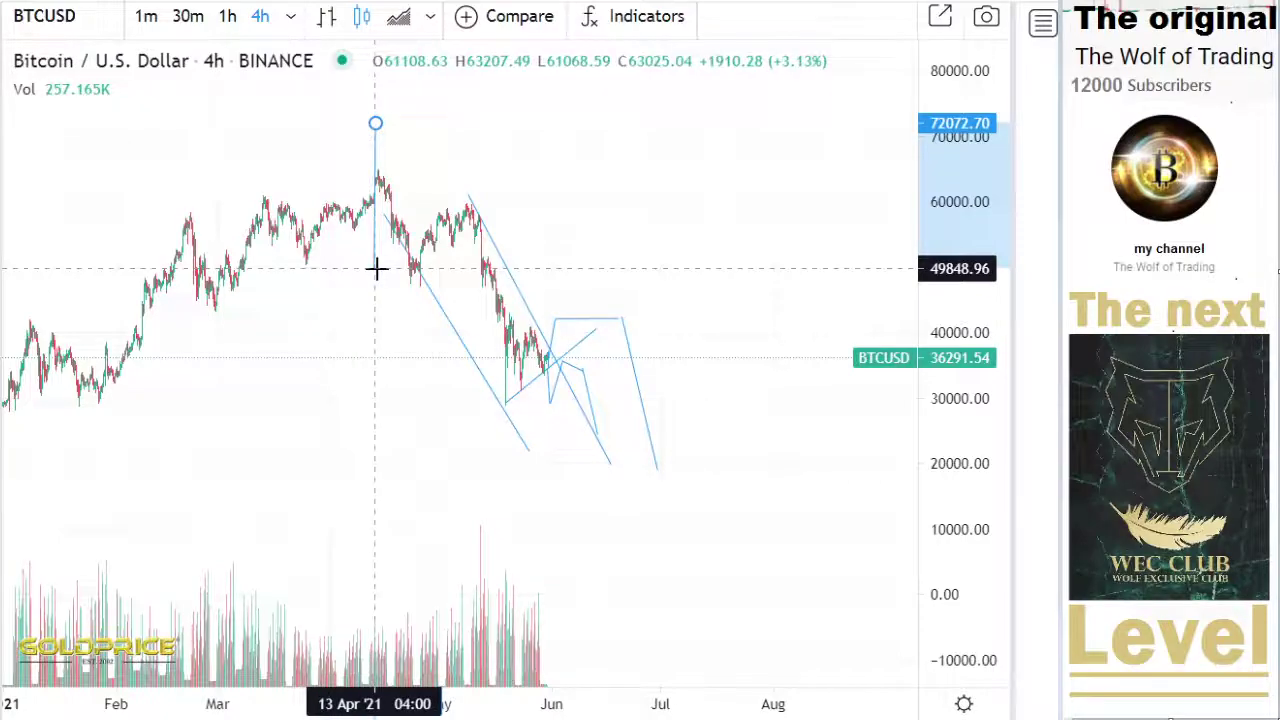
pyautogui.click(376, 268)
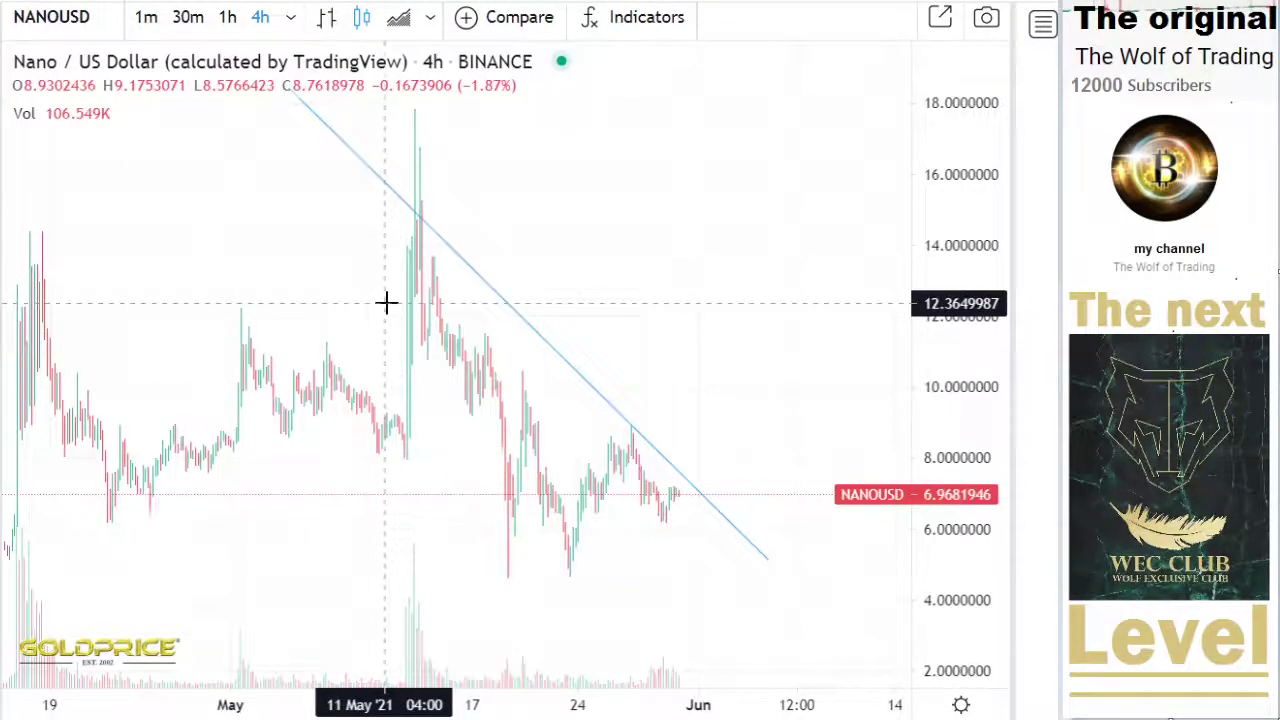
# Step: On the NANOUSD chart, draw a short, nearly vertical trend line just before the mid-April spike, from about 16.5 to 13.6
pyautogui.scroll(-3, 415, 302)
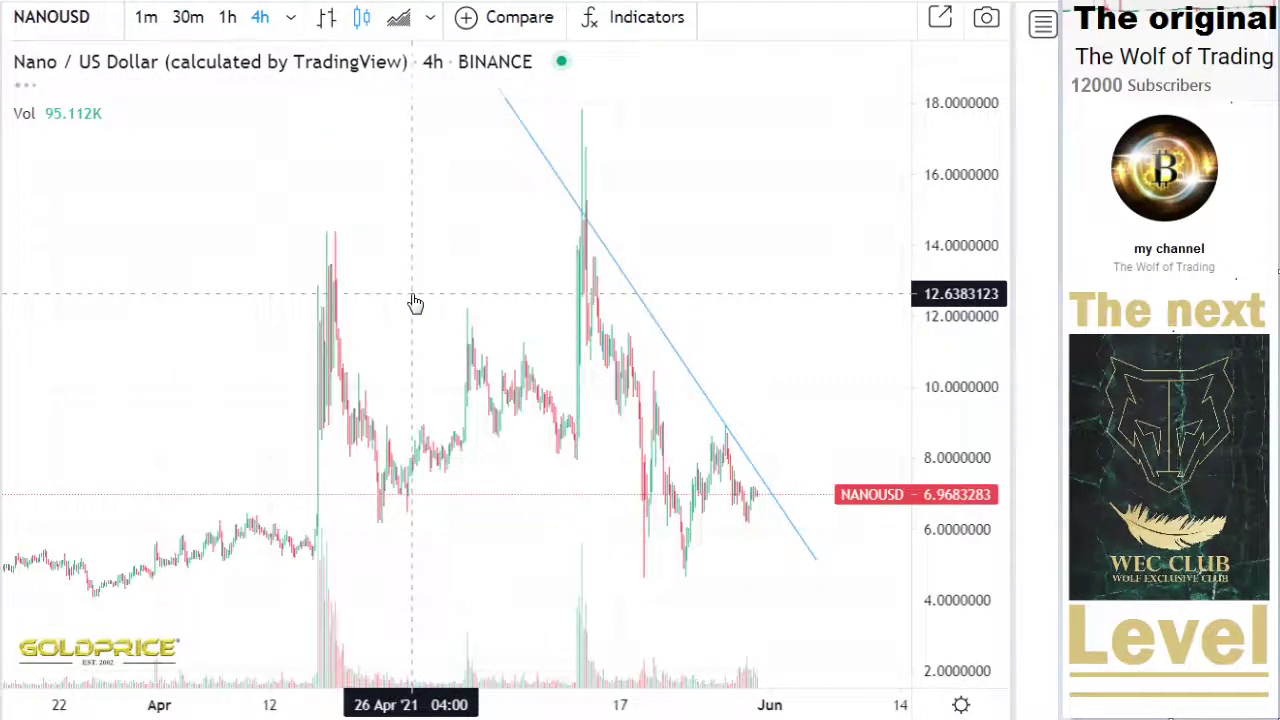
pyautogui.scroll(-1, 259, 272)
pyautogui.scroll(-2, 259, 272)
pyautogui.scroll(-1, 259, 272)
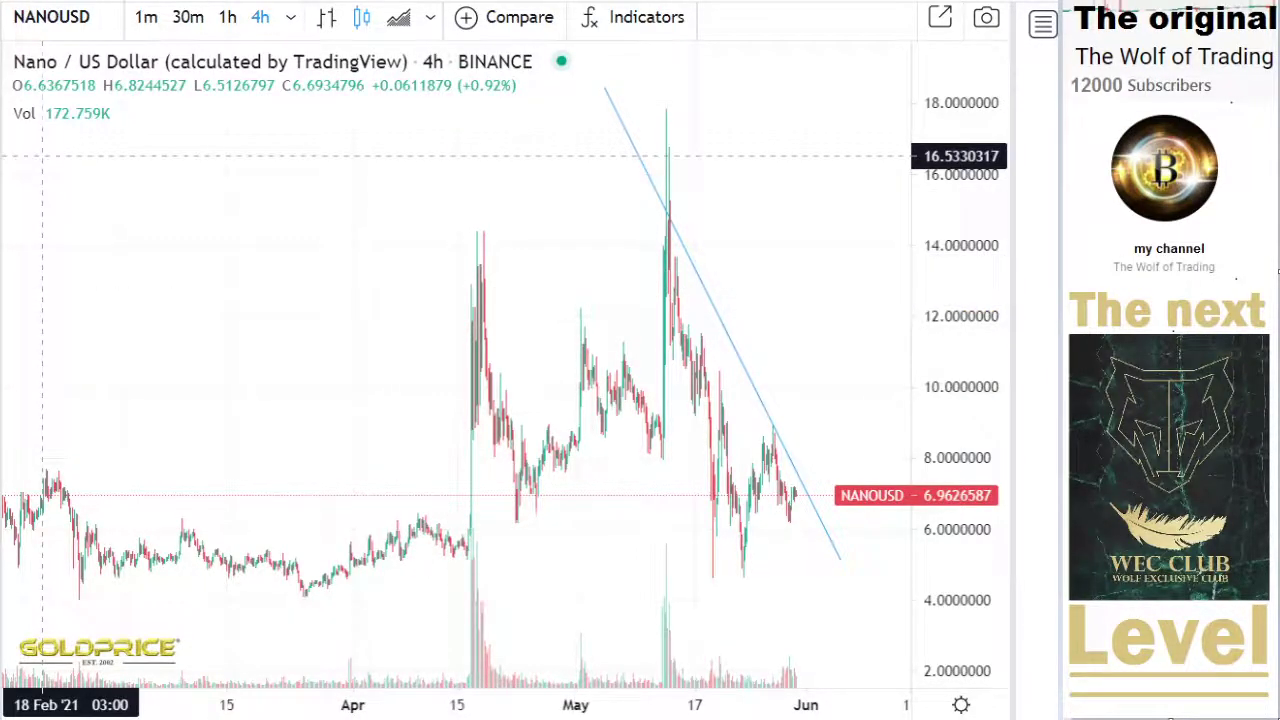
pyautogui.click(4, 68)
pyautogui.click(18, 68)
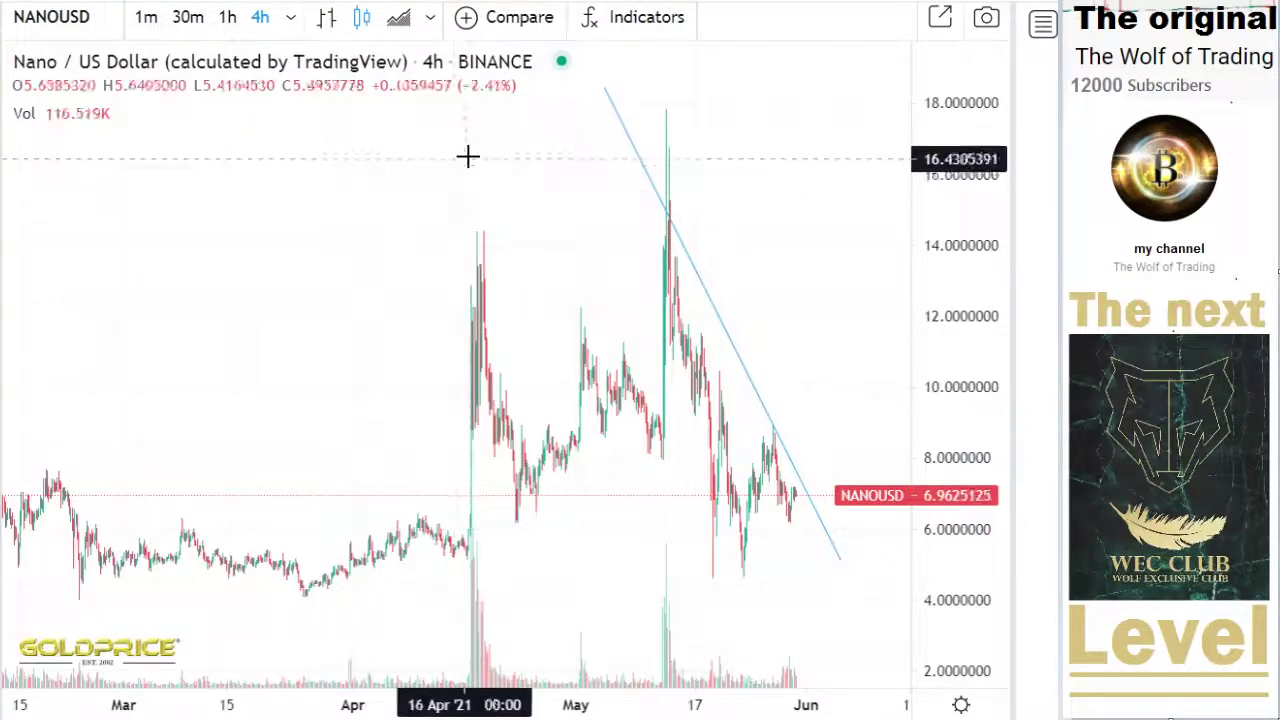
pyautogui.click(451, 260)
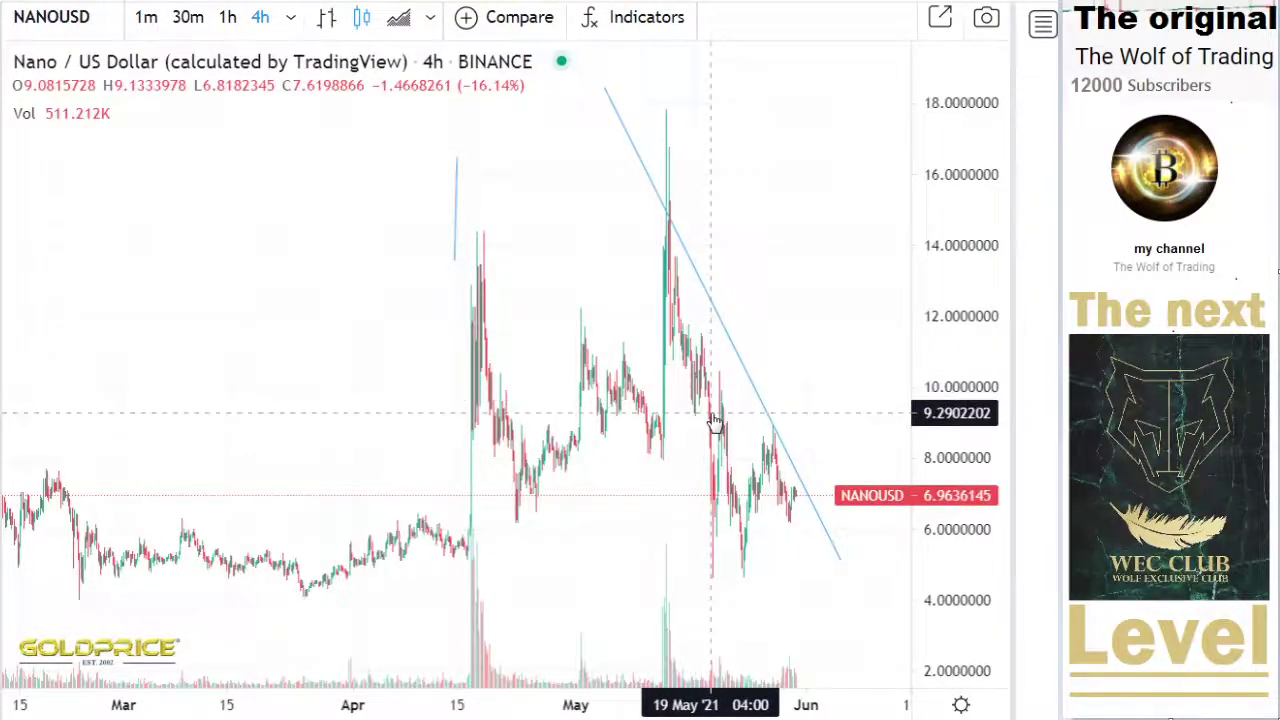
# Step: Draw the lower channel trend line below the May lows, from about 11.61 on 5 May to about -1.06 on 31 May
pyautogui.scroll(3, 660, 430)
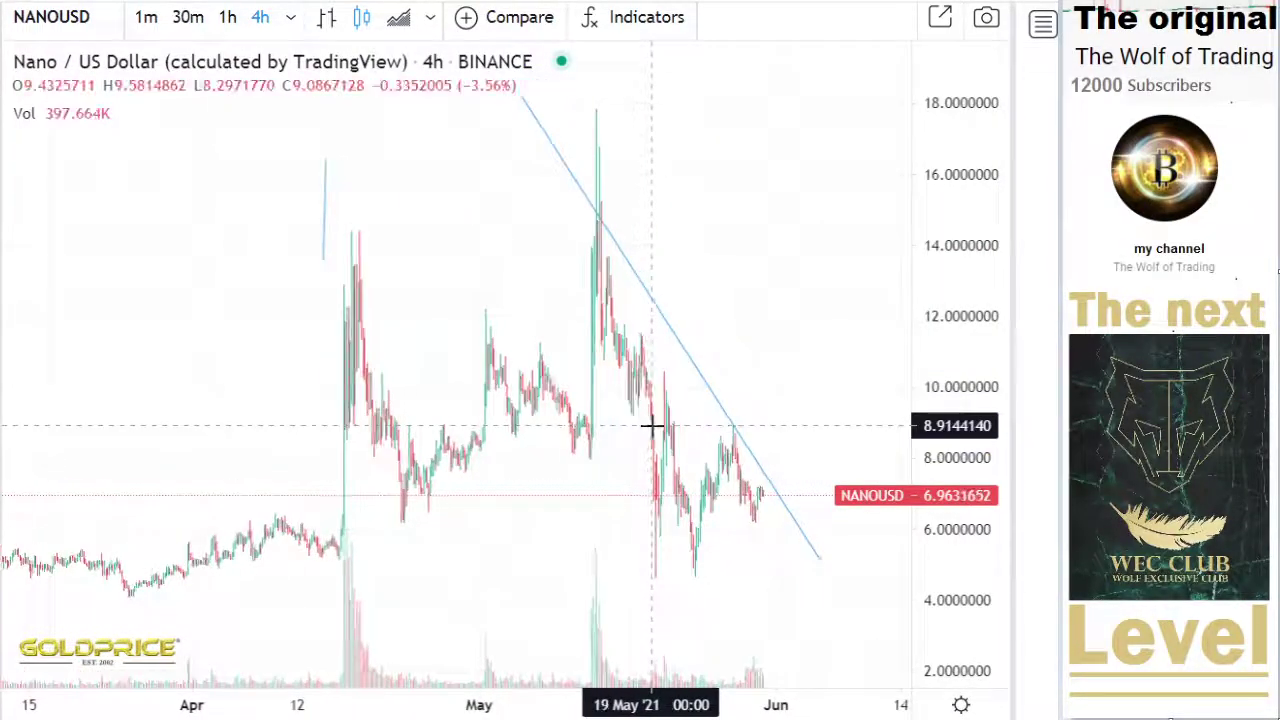
pyautogui.scroll(2, 650, 421)
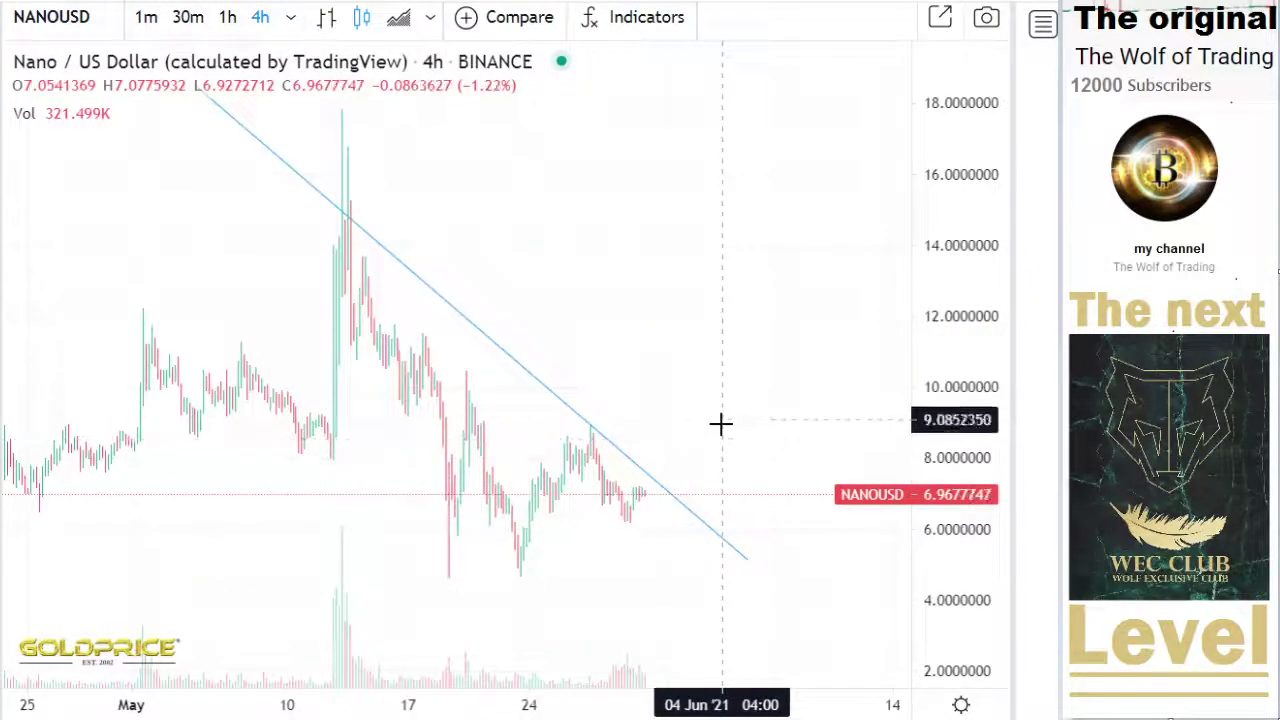
pyautogui.moveTo(775, 394); pyautogui.dragTo(822, 255)
pyautogui.click(3, 64)
pyautogui.click(48, 63)
pyautogui.click(261, 191)
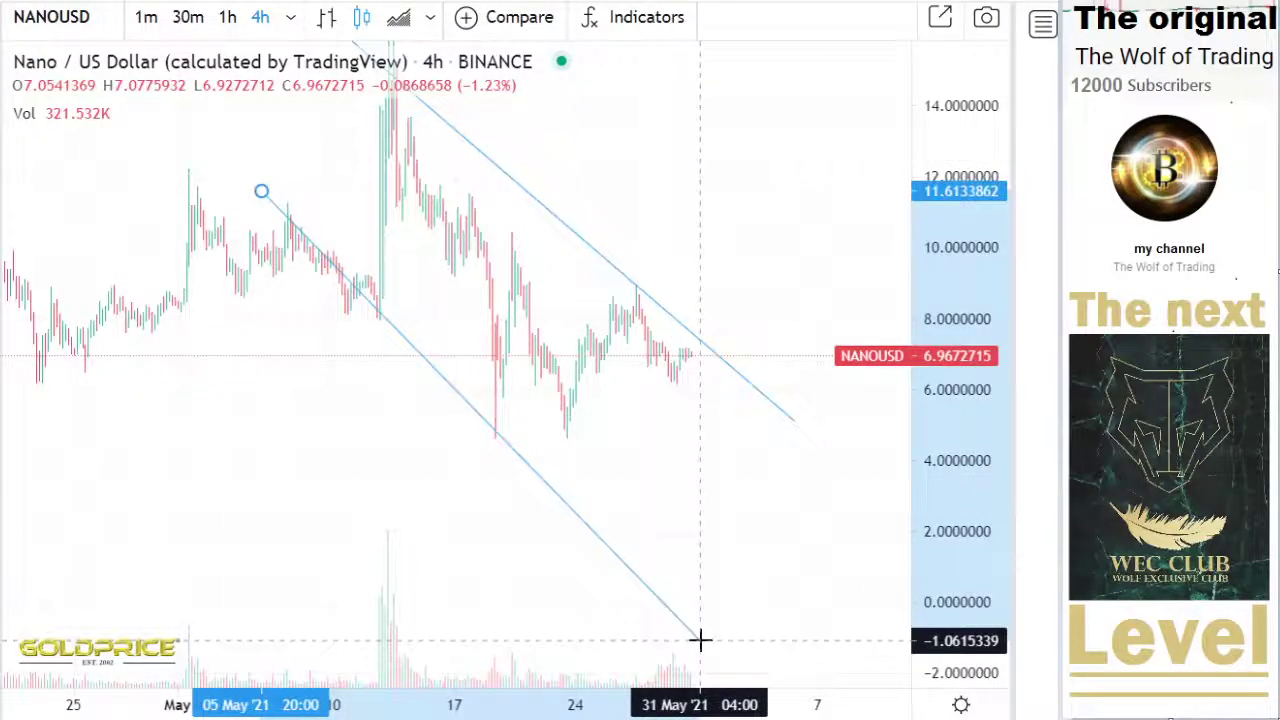
pyautogui.click(698, 638)
# Step: Extend the lower end of the upper channel line to about 4.6 on 6 June
pyautogui.scroll(5, 713, 604)
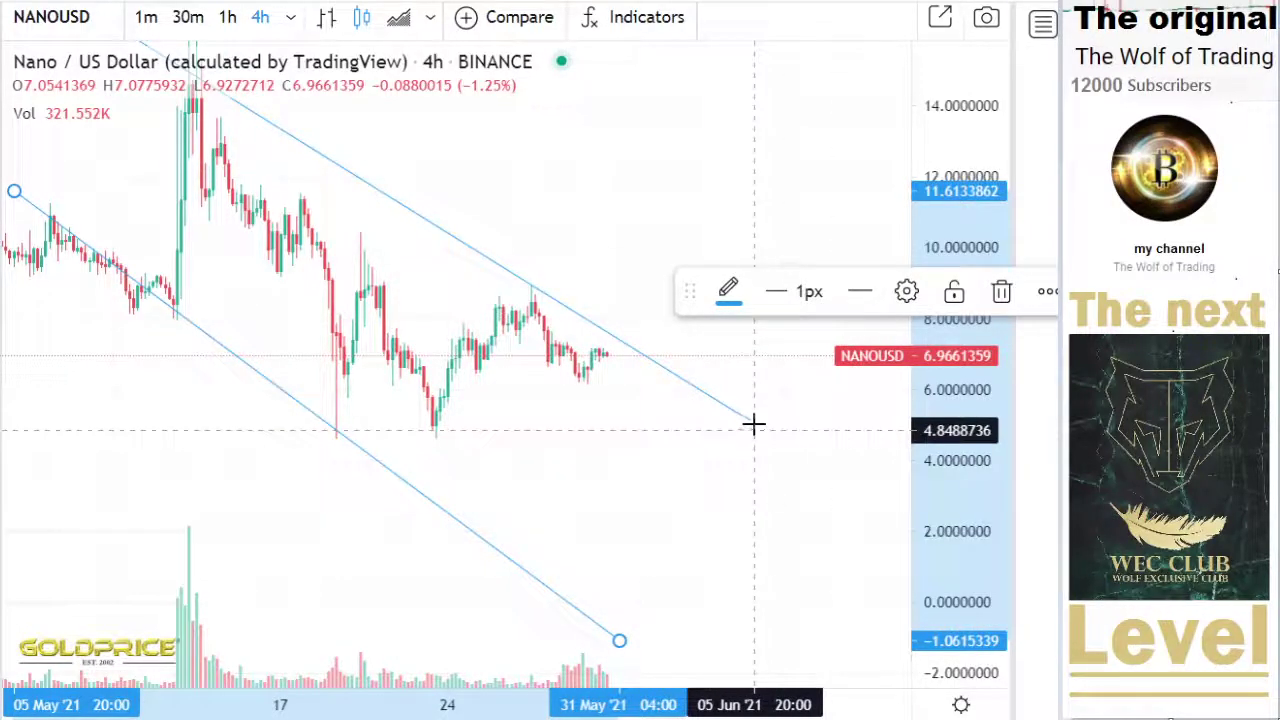
pyautogui.moveTo(757, 432); pyautogui.dragTo(771, 438)
pyautogui.moveTo(930, 580); pyautogui.dragTo(930, 555)
pyautogui.scroll(3, 487, 474)
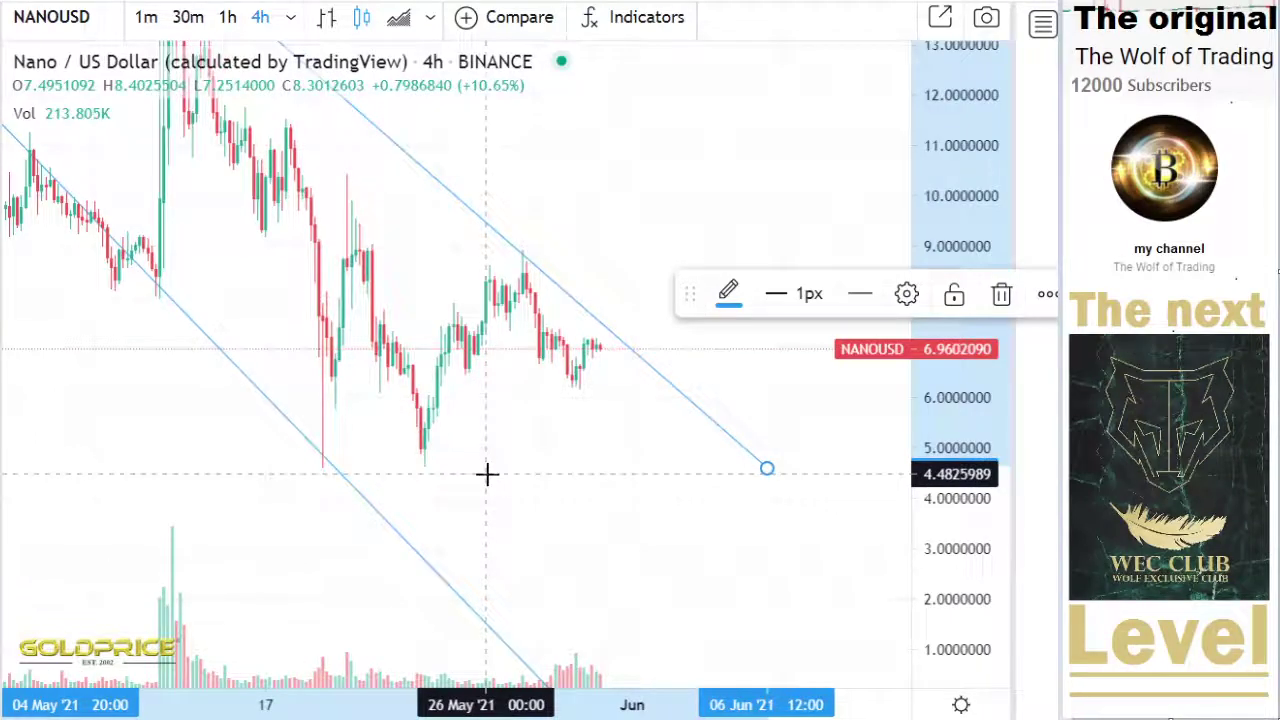
pyautogui.scroll(2, 487, 474)
pyautogui.moveTo(562, 471); pyautogui.dragTo(657, 454)
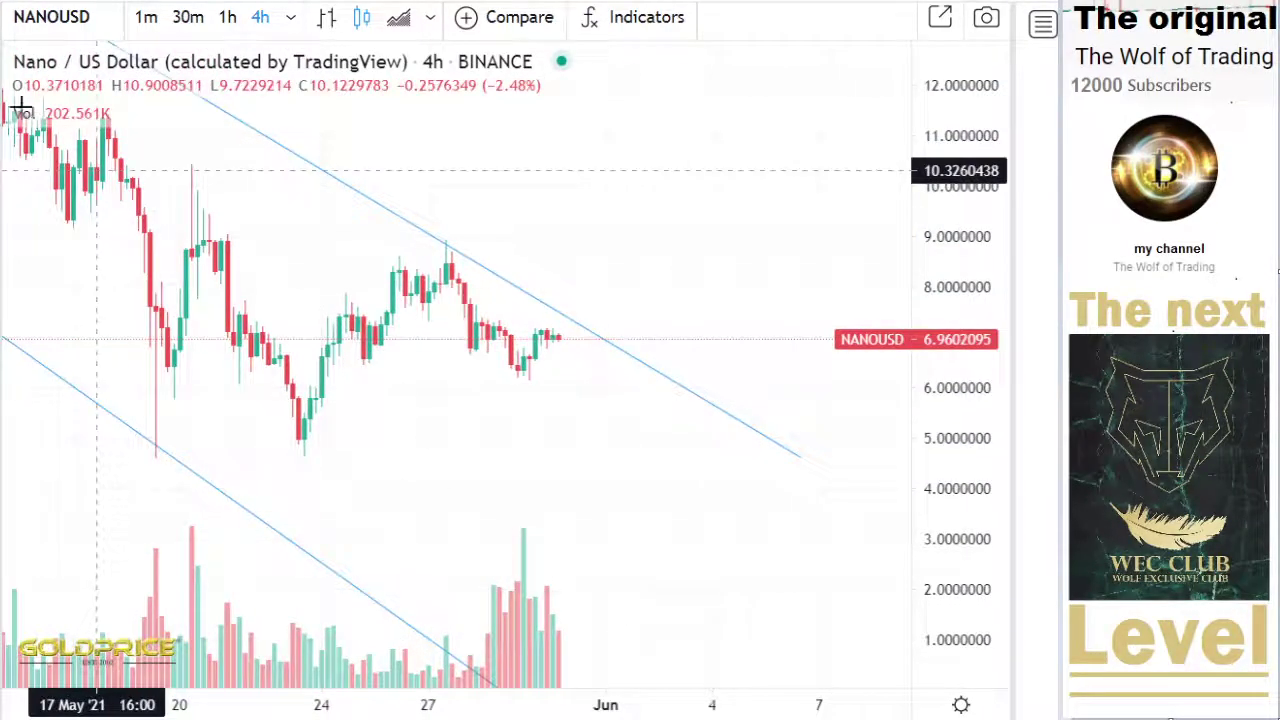
# Step: Draw a steep upward trend line from about 7.03 at the latest candle through the upper channel line to about 9
pyautogui.click(3, 64)
pyautogui.click(55, 64)
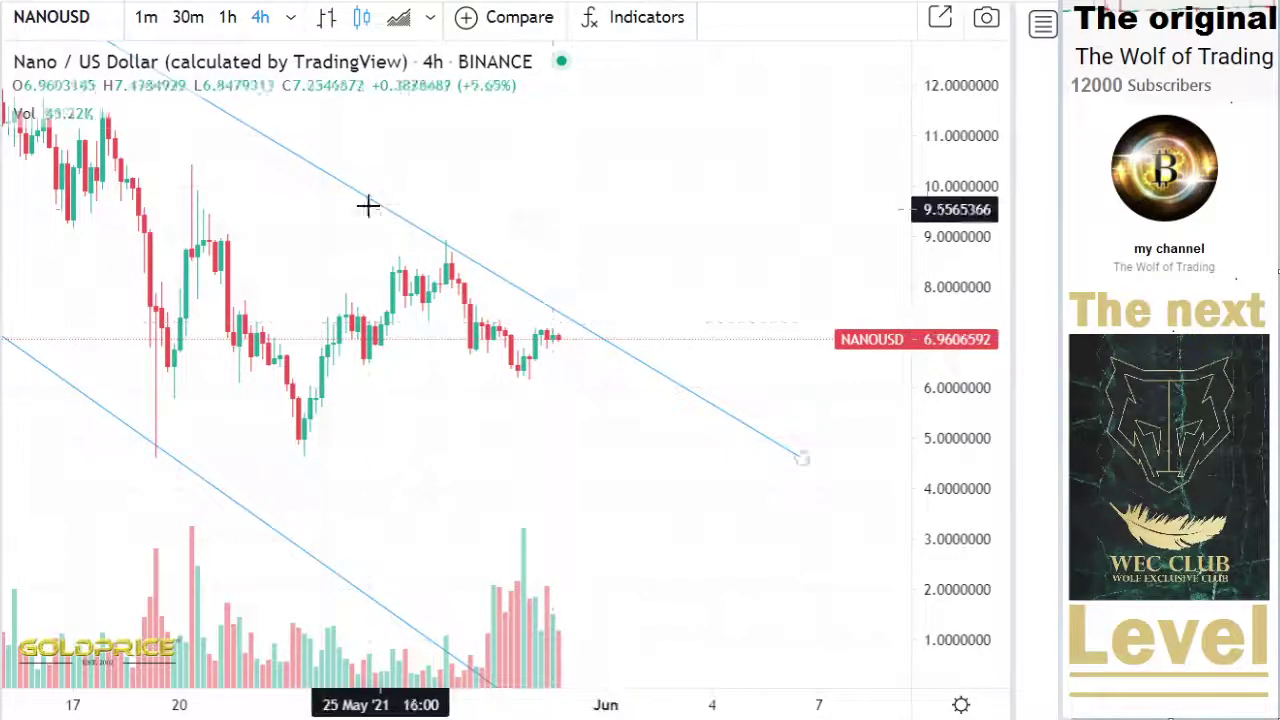
pyautogui.scroll(-3, 557, 437)
pyautogui.moveTo(948, 280); pyautogui.dragTo(950, 380)
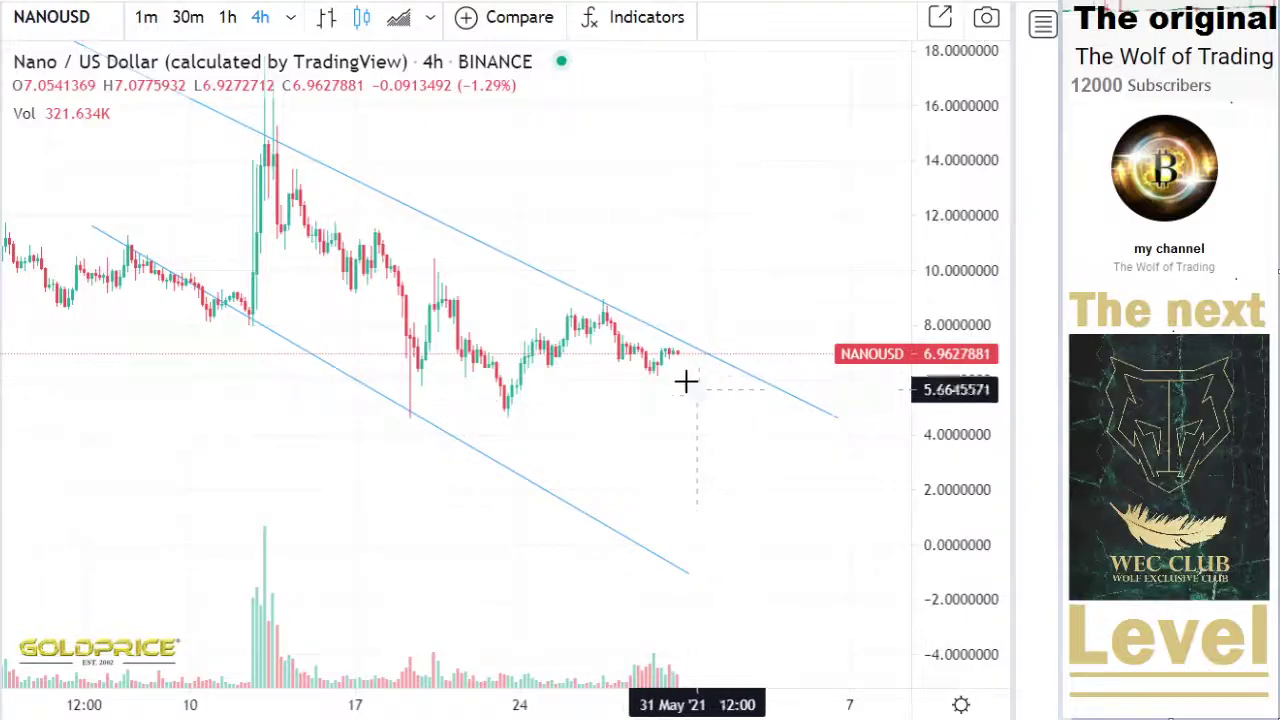
pyautogui.click(677, 352)
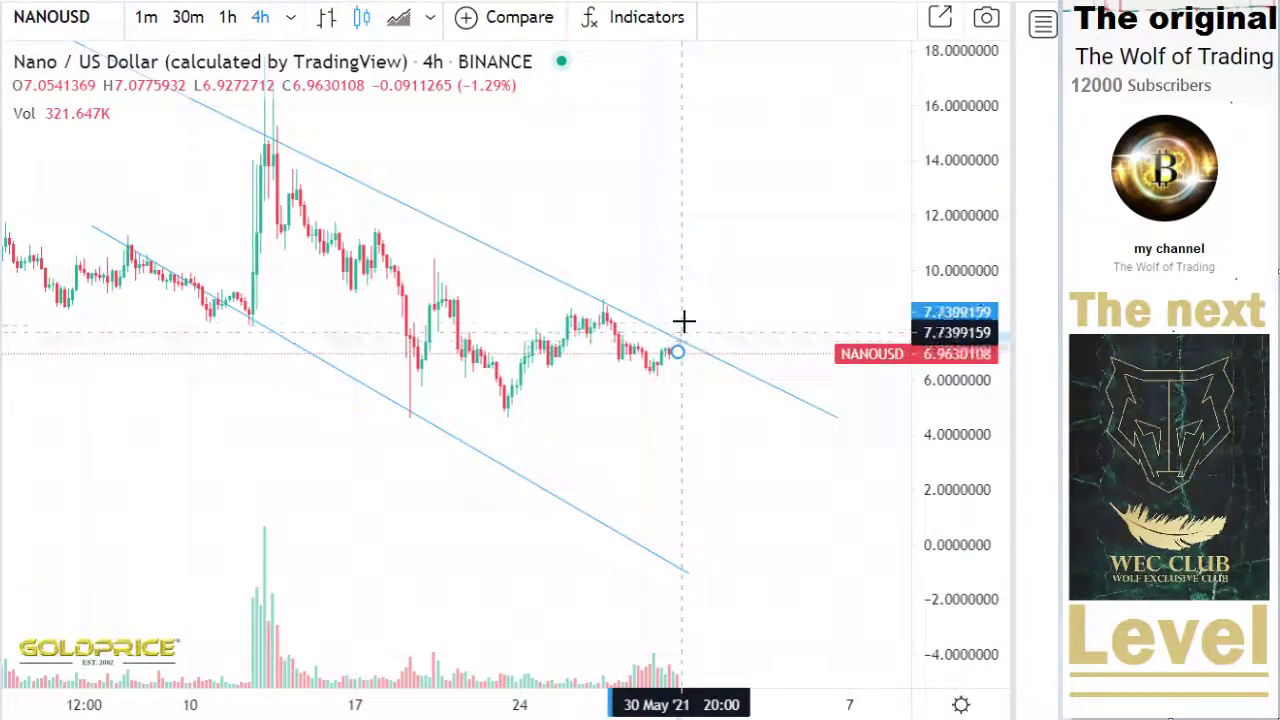
pyautogui.click(686, 296)
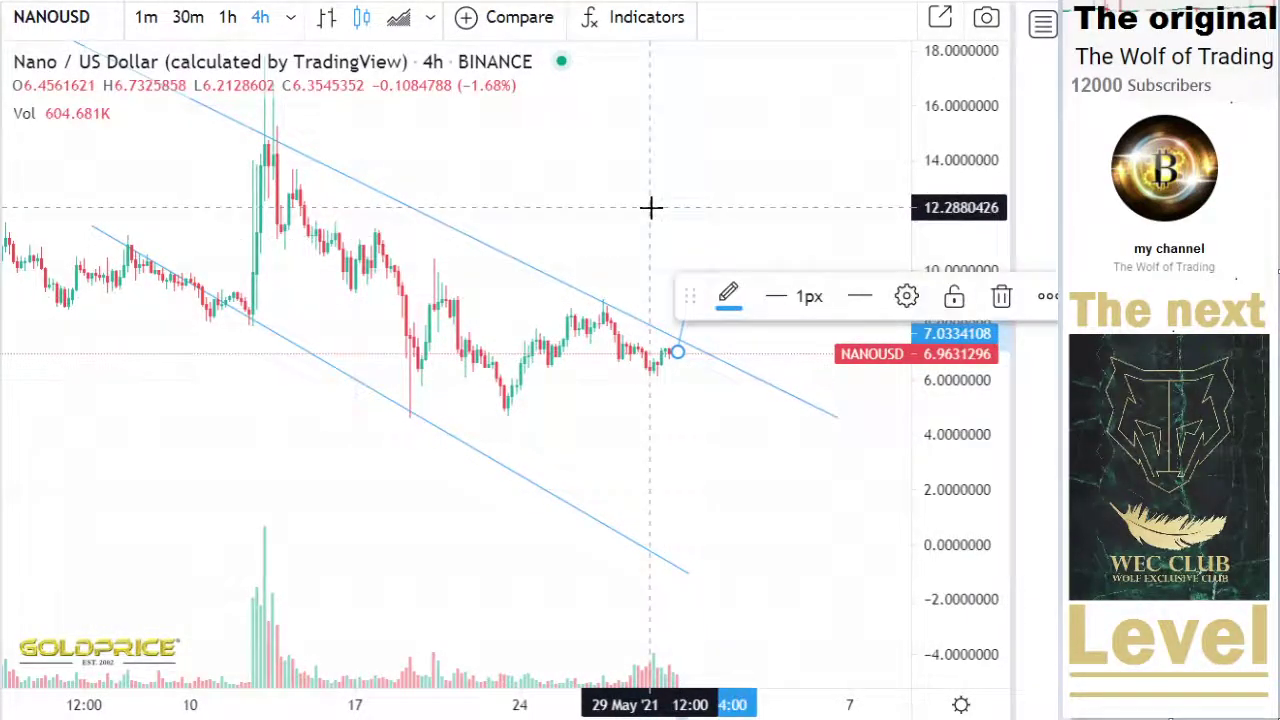
pyautogui.click(762, 127)
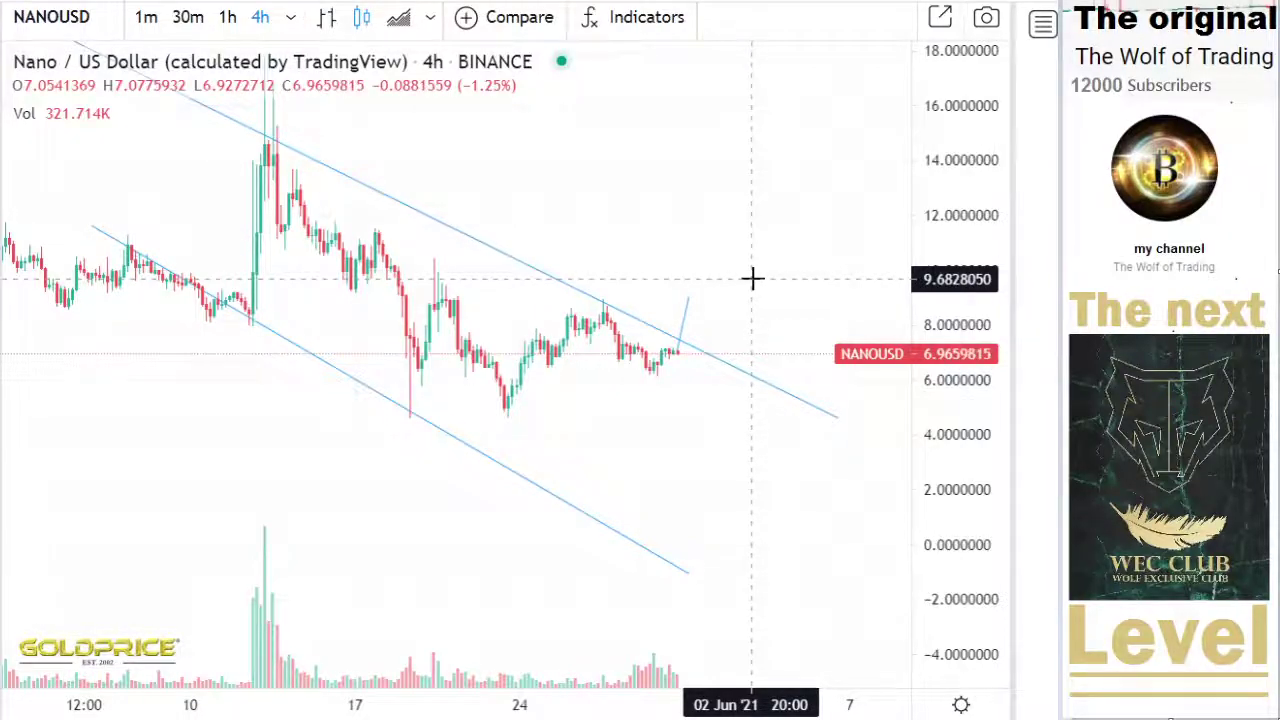
# Step: Draw a descending projection line from the top of the upward line, about 9.31, to about 5.48 on 4 June
pyautogui.scroll(-5, 694, 309)
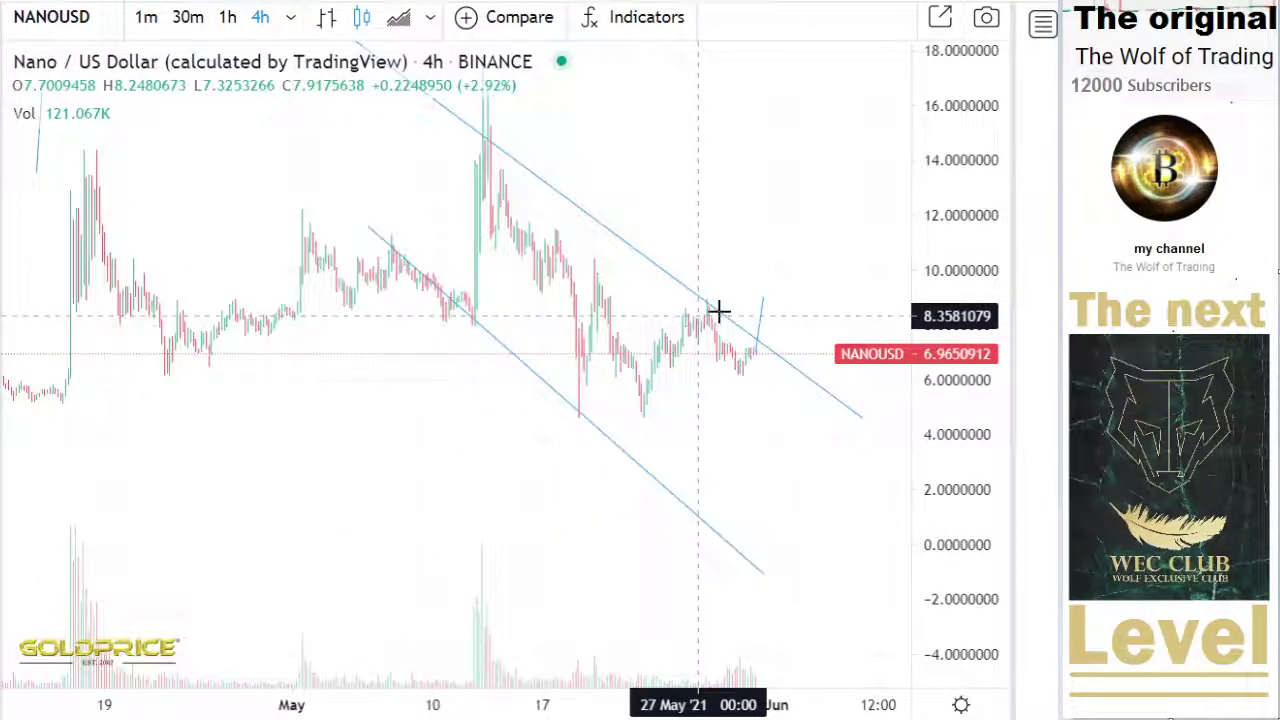
pyautogui.moveTo(934, 325); pyautogui.dragTo(923, 431)
pyautogui.moveTo(818, 440); pyautogui.dragTo(743, 456)
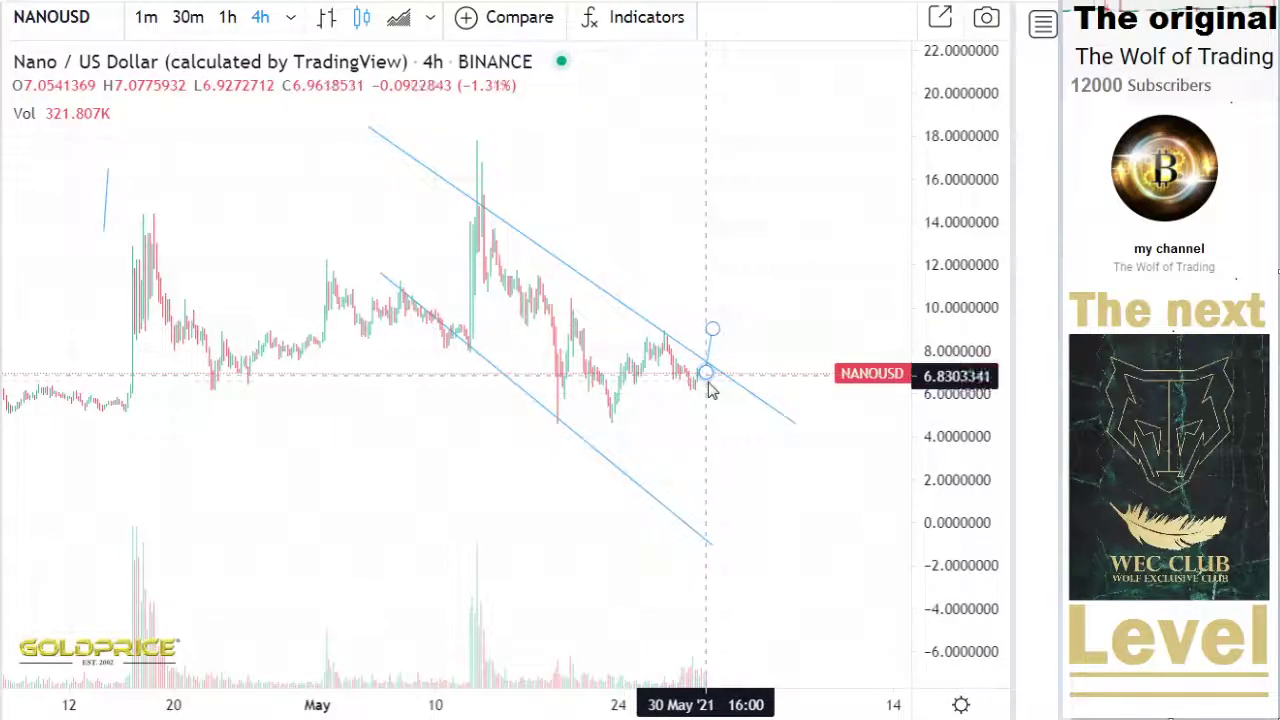
pyautogui.click(715, 323)
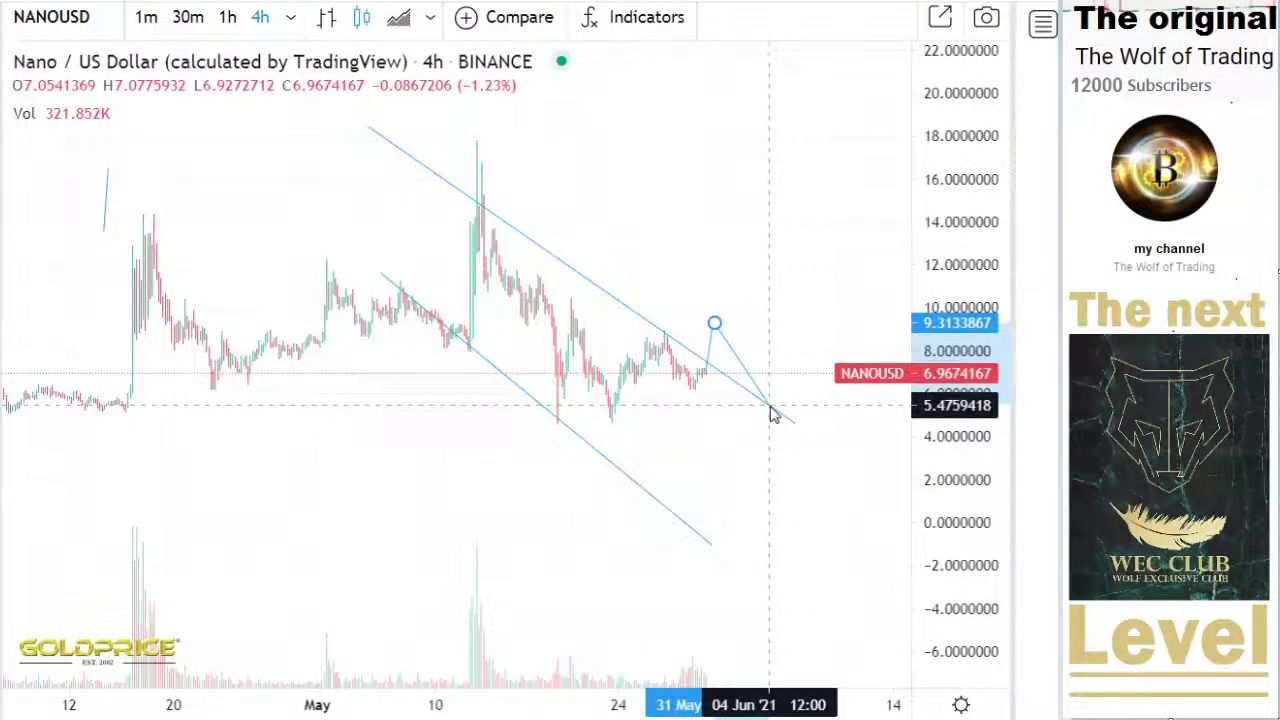
pyautogui.moveTo(768, 404); pyautogui.dragTo(768, 404)
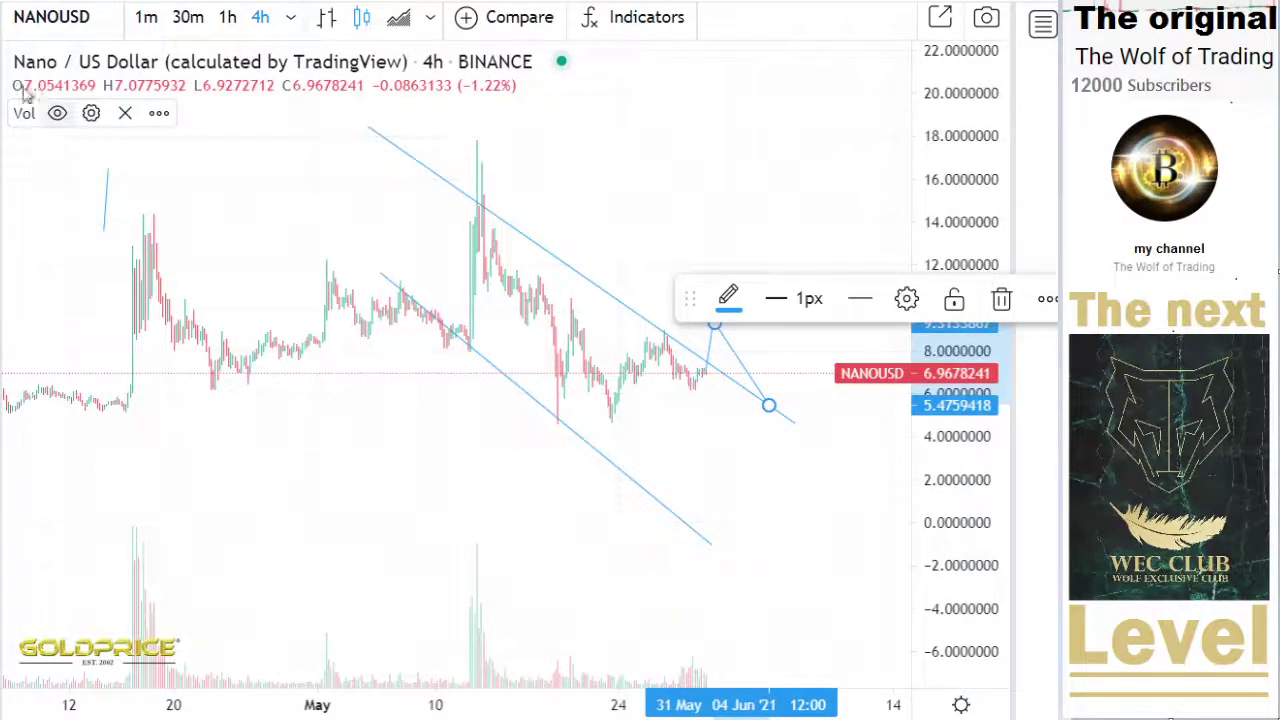
# Step: Draw a steep downward trend line from about 6.89 beside the latest candle to about 2.54 on 1 June
pyautogui.click(3, 58)
pyautogui.click(120, 77)
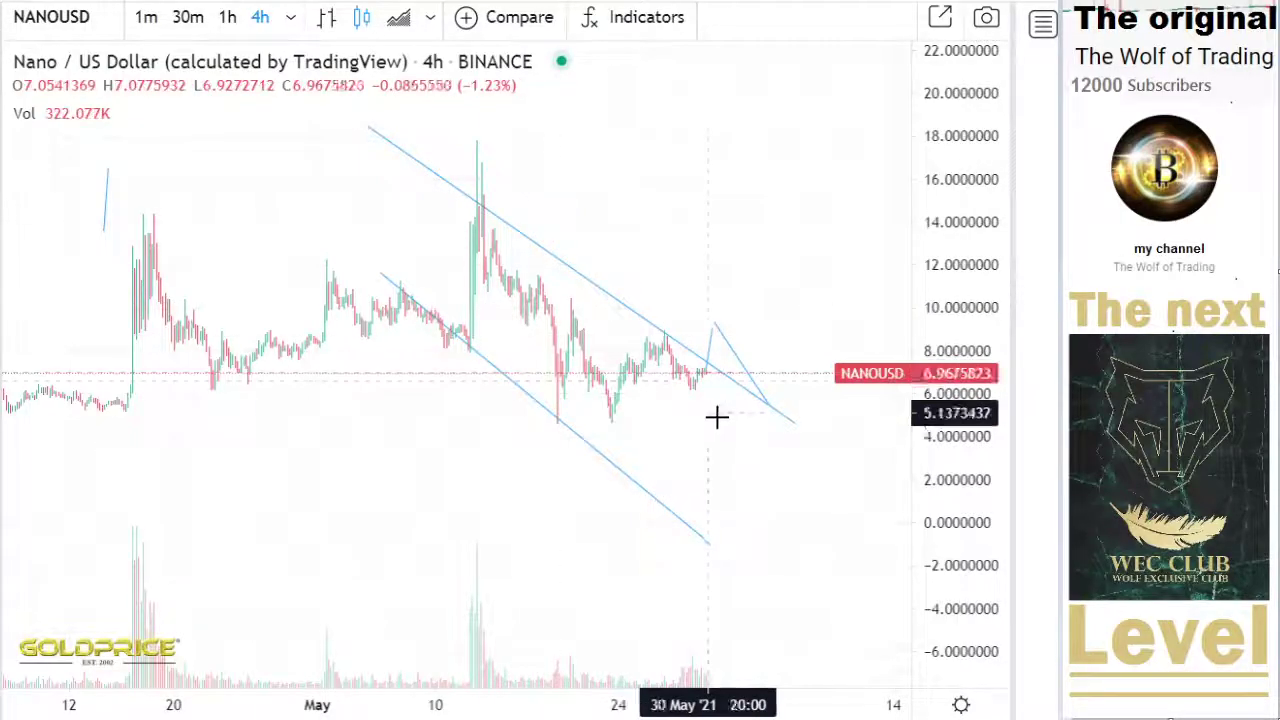
pyautogui.click(712, 375)
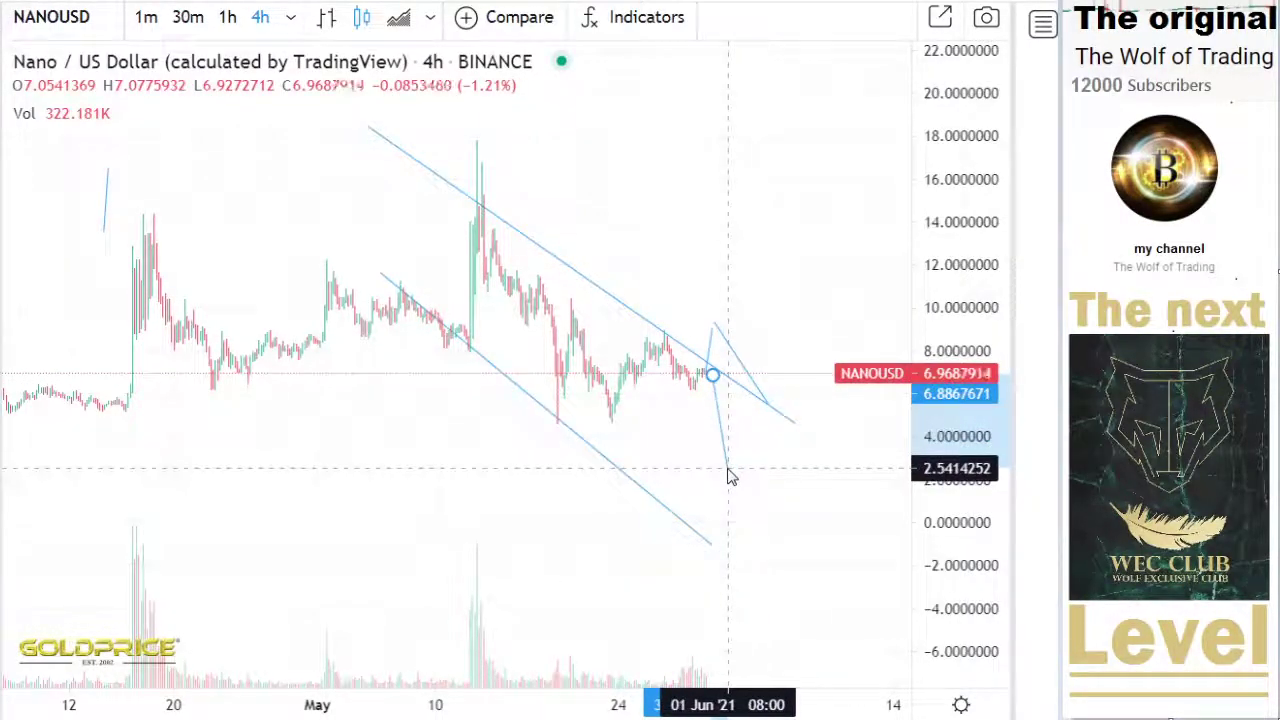
pyautogui.click(724, 467)
# Step: Change the NANOUSD chart interval to 1 day and compress the price scale to show the longer history
pyautogui.hscroll(-10, 423, 484)
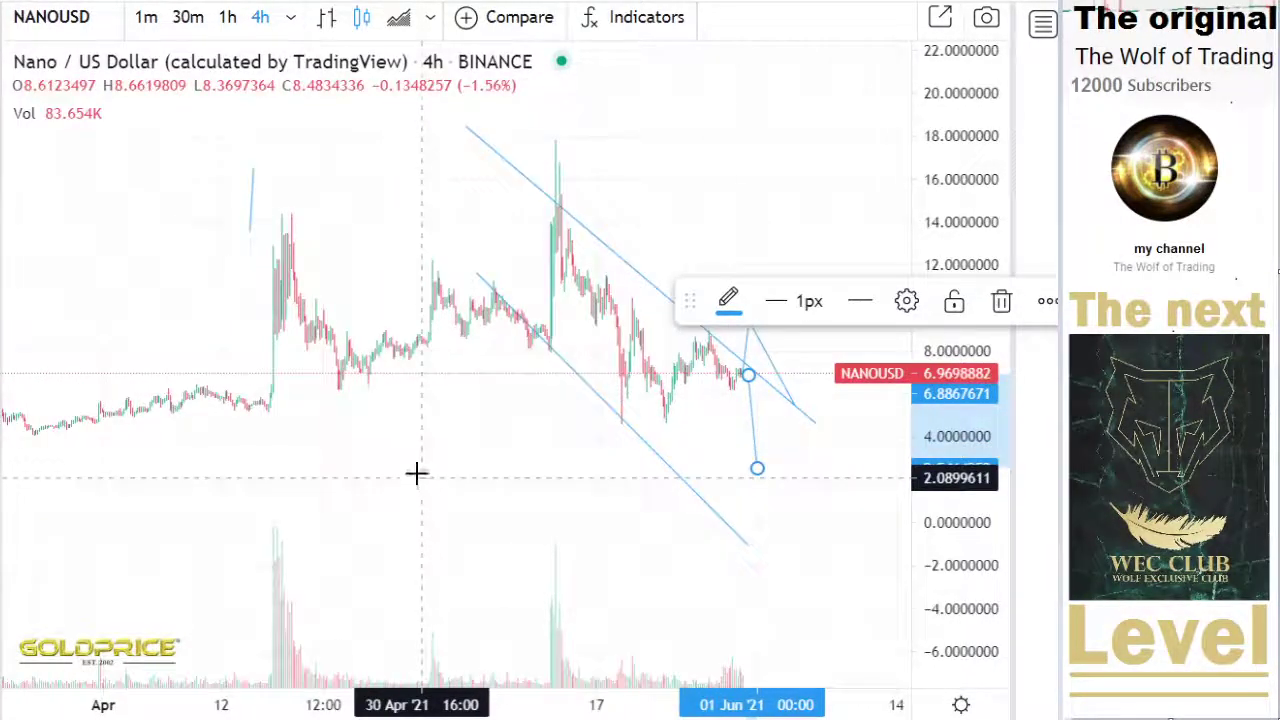
pyautogui.click(290, 17)
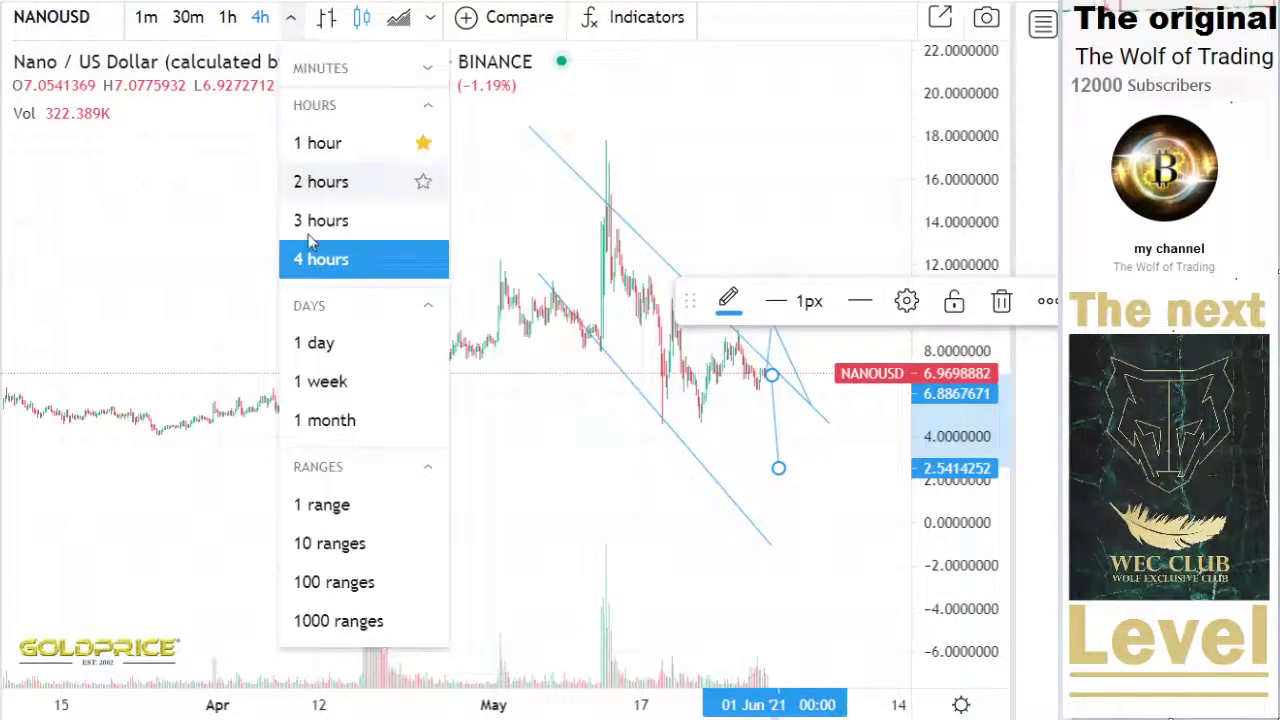
pyautogui.click(362, 352)
pyautogui.moveTo(956, 361); pyautogui.dragTo(934, 520)
pyautogui.moveTo(662, 421); pyautogui.dragTo(505, 442)
pyautogui.moveTo(596, 452); pyautogui.dragTo(671, 442)
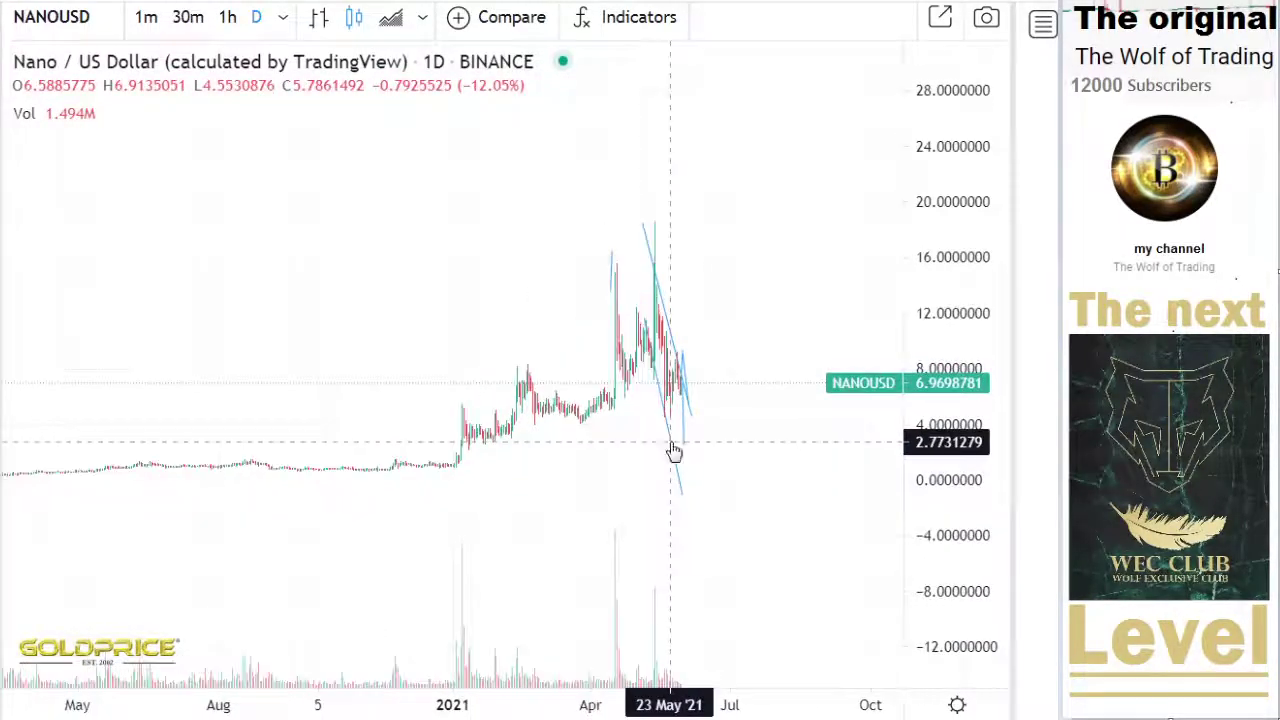
# Step: Draw a nearly horizontal support line from about 2.25 in late 2020 to about 2.77 on 4 July, and reactivate the Trend Line tool
pyautogui.scroll(5, 674, 452)
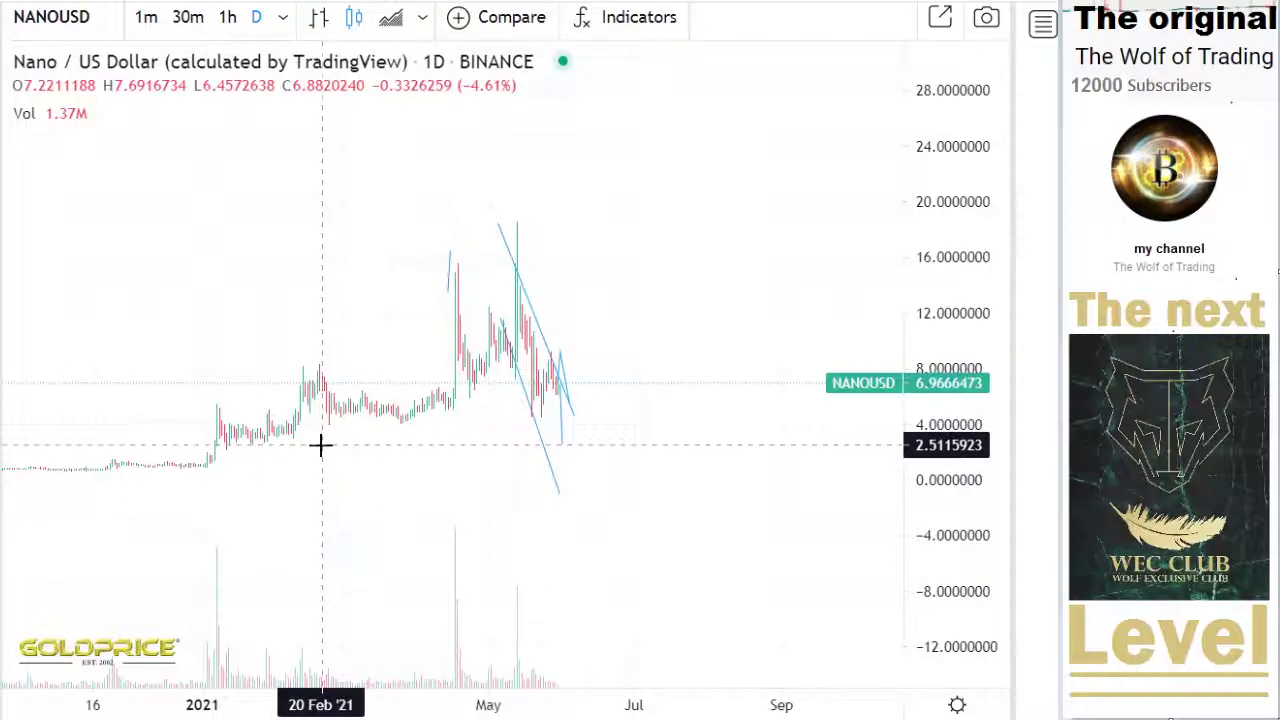
pyautogui.click(108, 449)
pyautogui.click(641, 441)
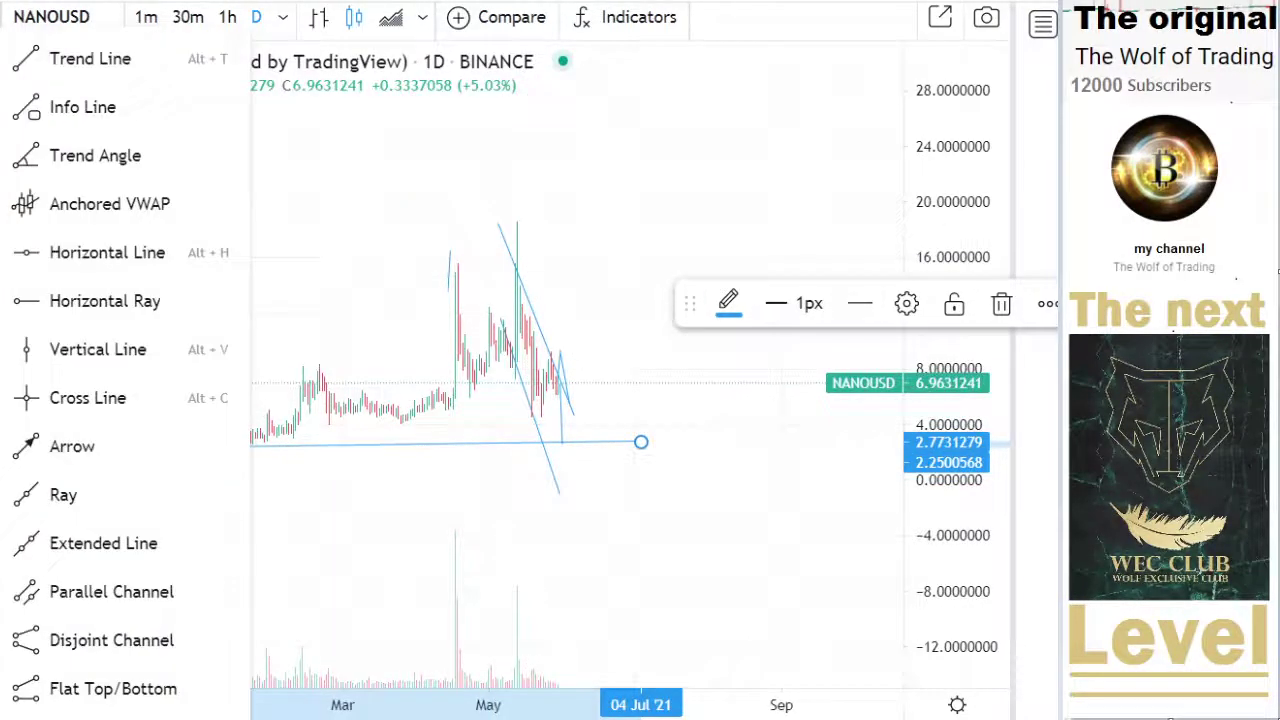
pyautogui.click(40, 62)
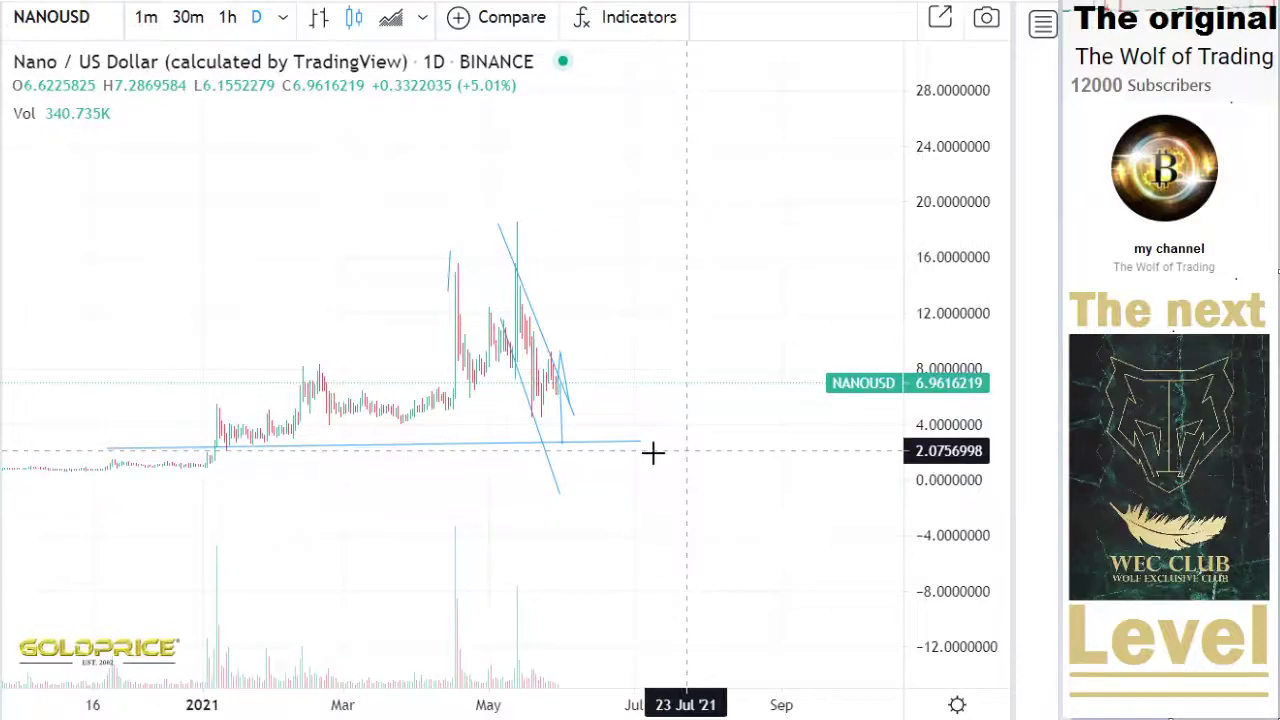
# Step: Draw a rising projection line from about 2.34 on 7 June to about 11 on 20 July, and reactivate the Trend Line tool
pyautogui.click(577, 447)
pyautogui.click(679, 326)
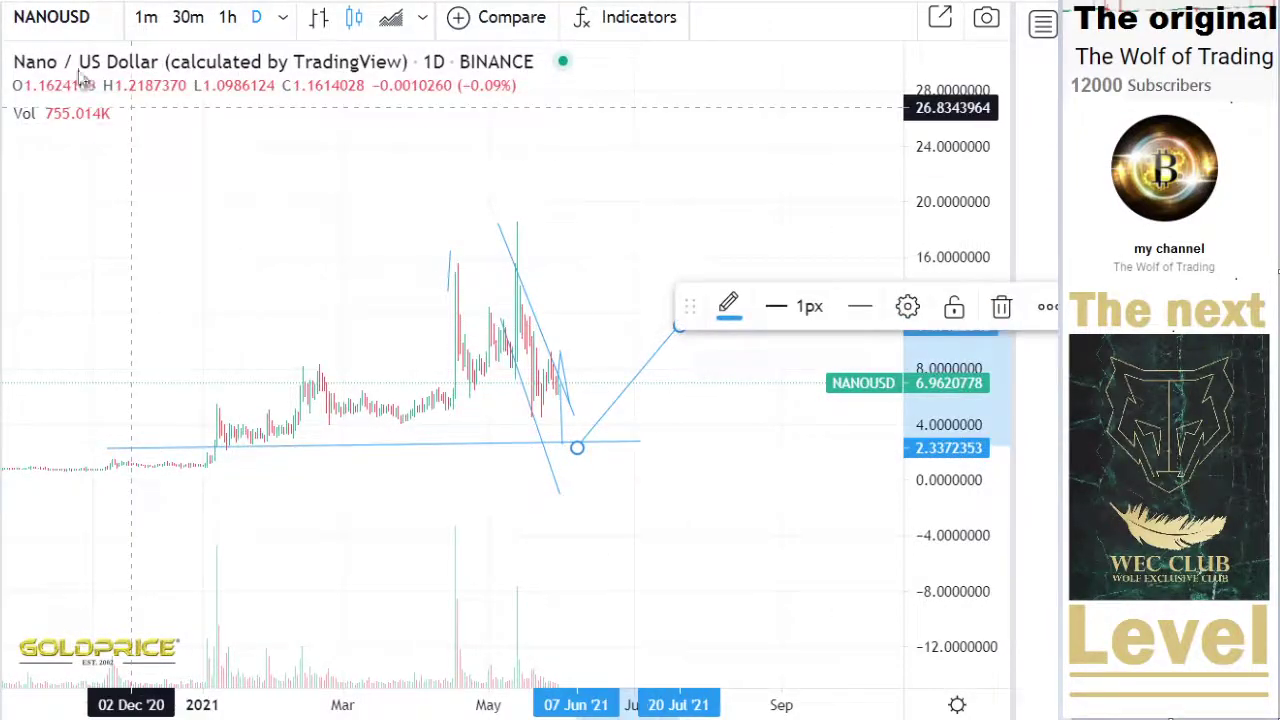
pyautogui.hotkey('alt', 't')
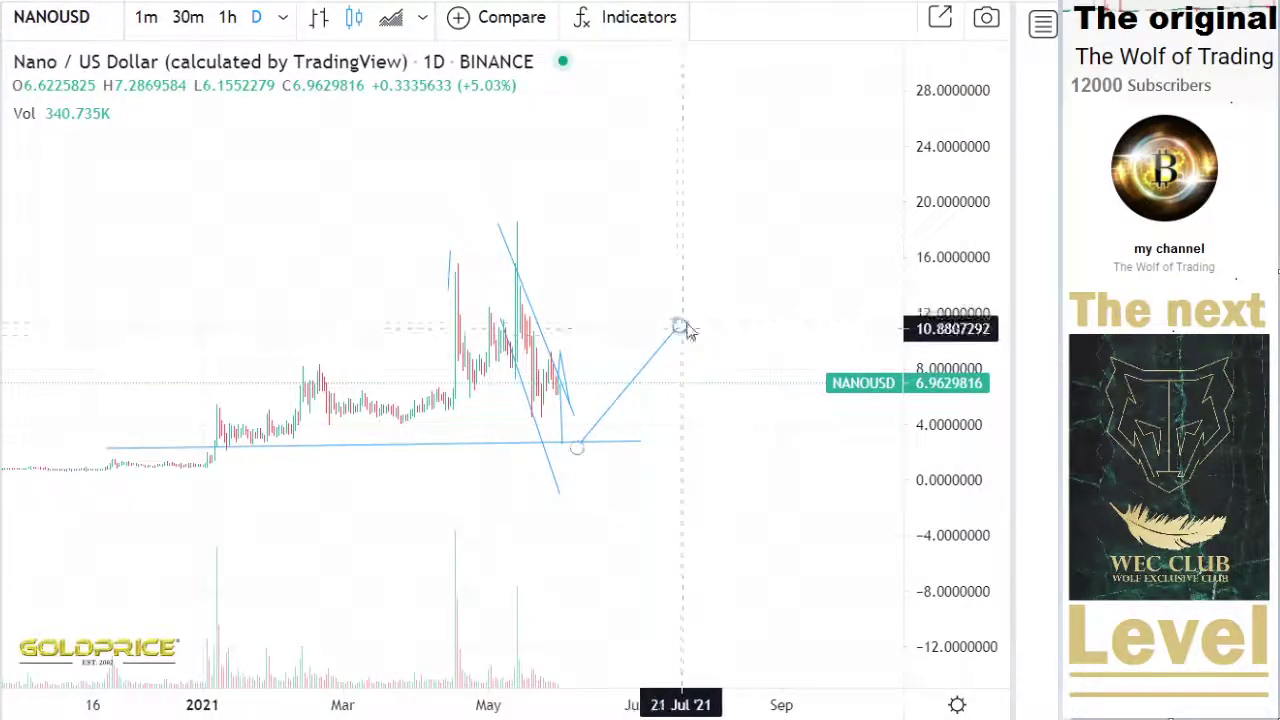
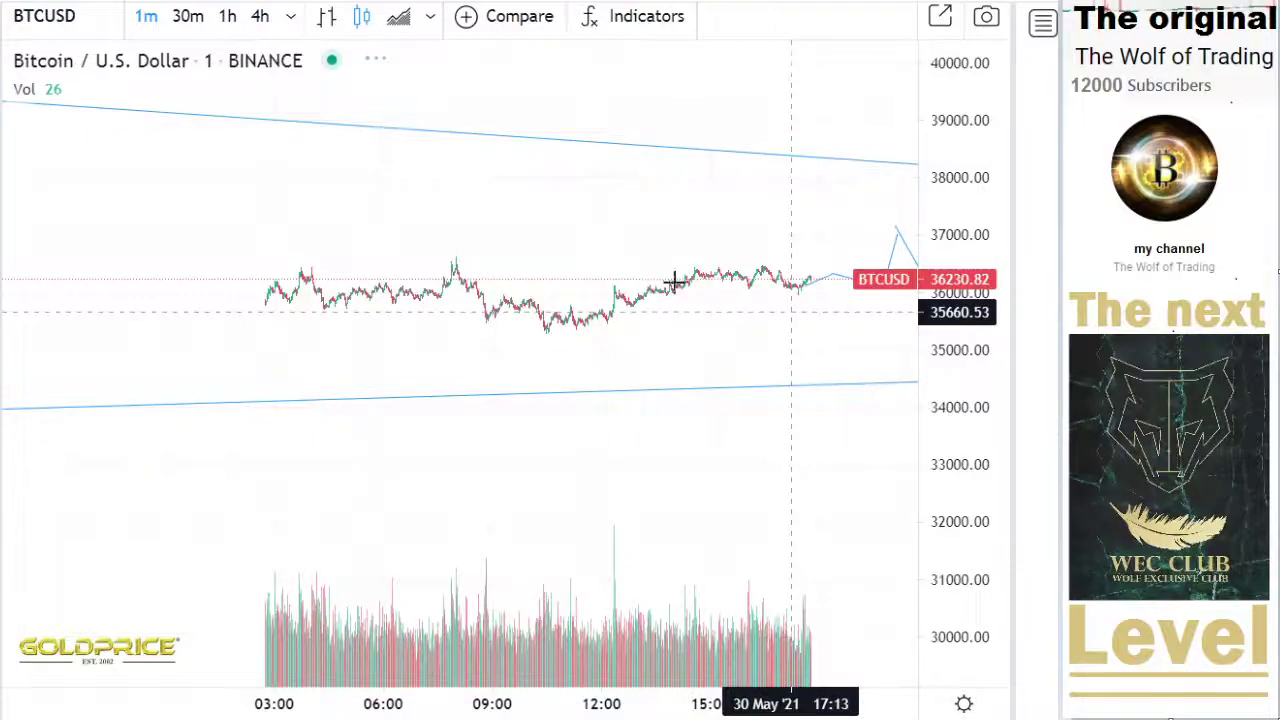
# Step: Switch to the 1-minute BTCUSD chart and examine the 29–30 May price action against the converging trend lines and the projected path
pyautogui.moveTo(554, 234); pyautogui.dragTo(1012, 205)
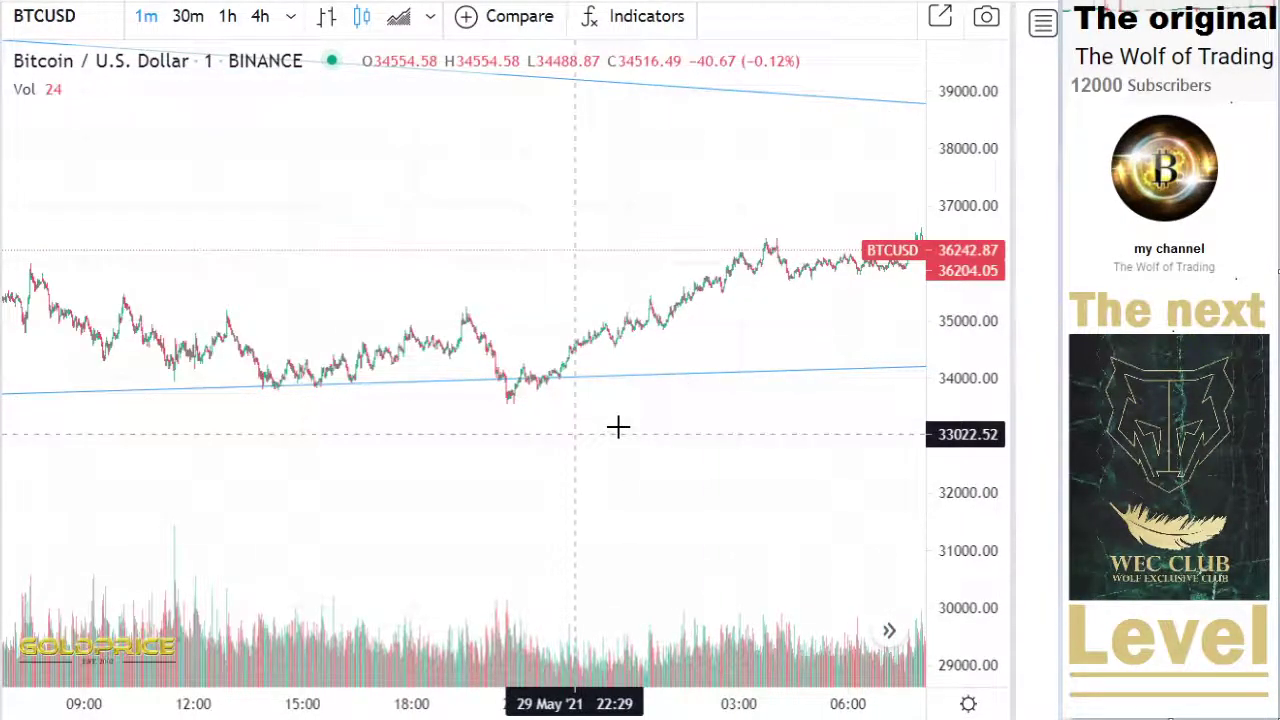
pyautogui.moveTo(785, 417); pyautogui.dragTo(874, 420)
pyautogui.moveTo(636, 428); pyautogui.dragTo(913, 443)
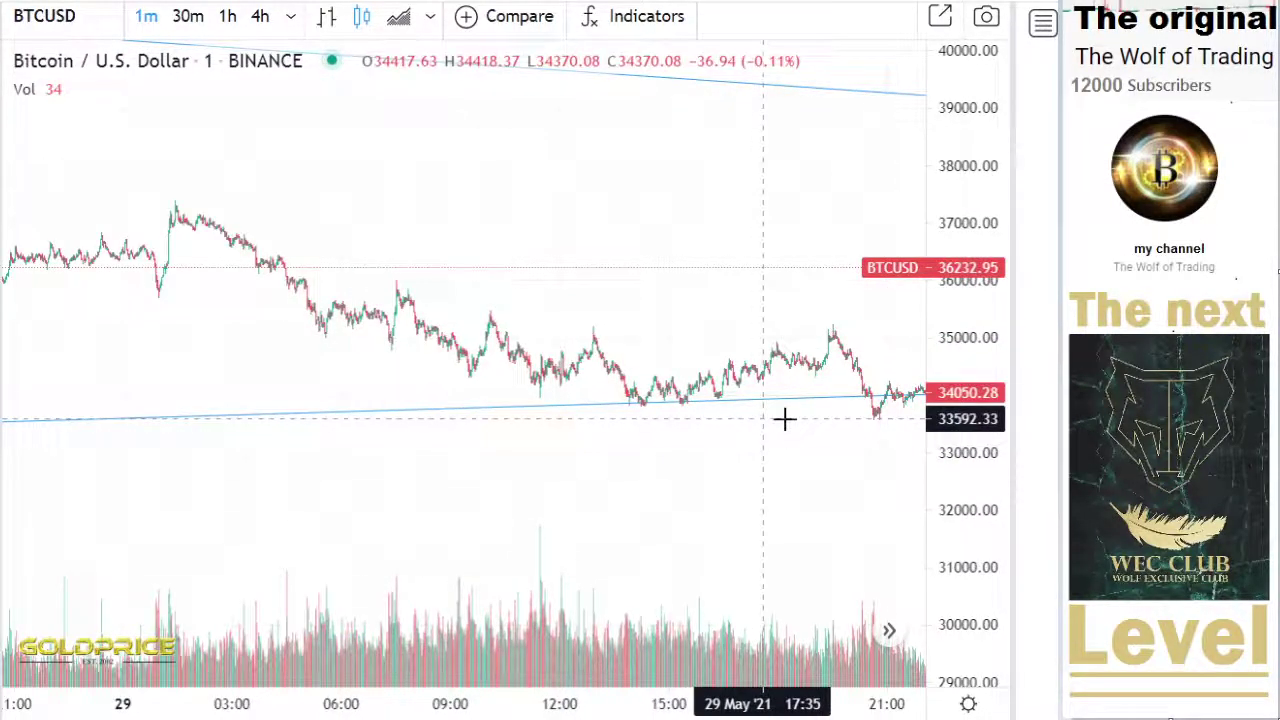
pyautogui.moveTo(731, 416); pyautogui.dragTo(305, 412)
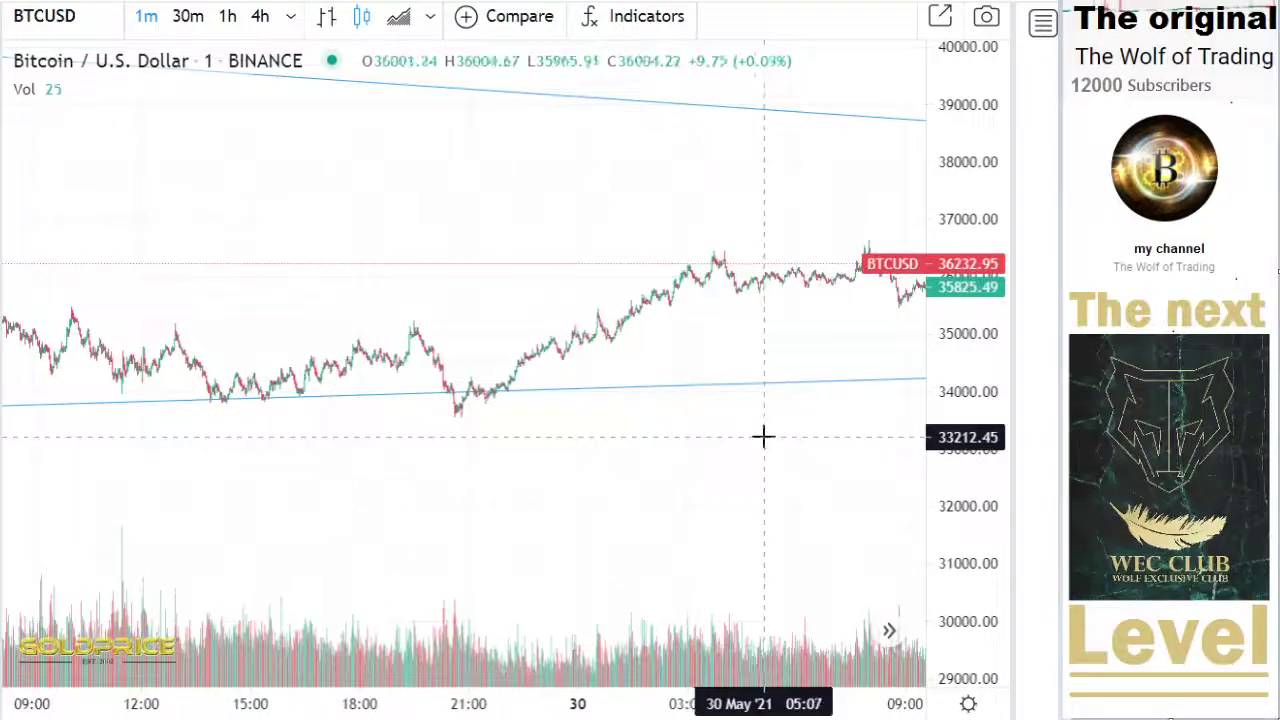
pyautogui.moveTo(557, 476); pyautogui.dragTo(489, 491)
pyautogui.moveTo(728, 497); pyautogui.dragTo(426, 517)
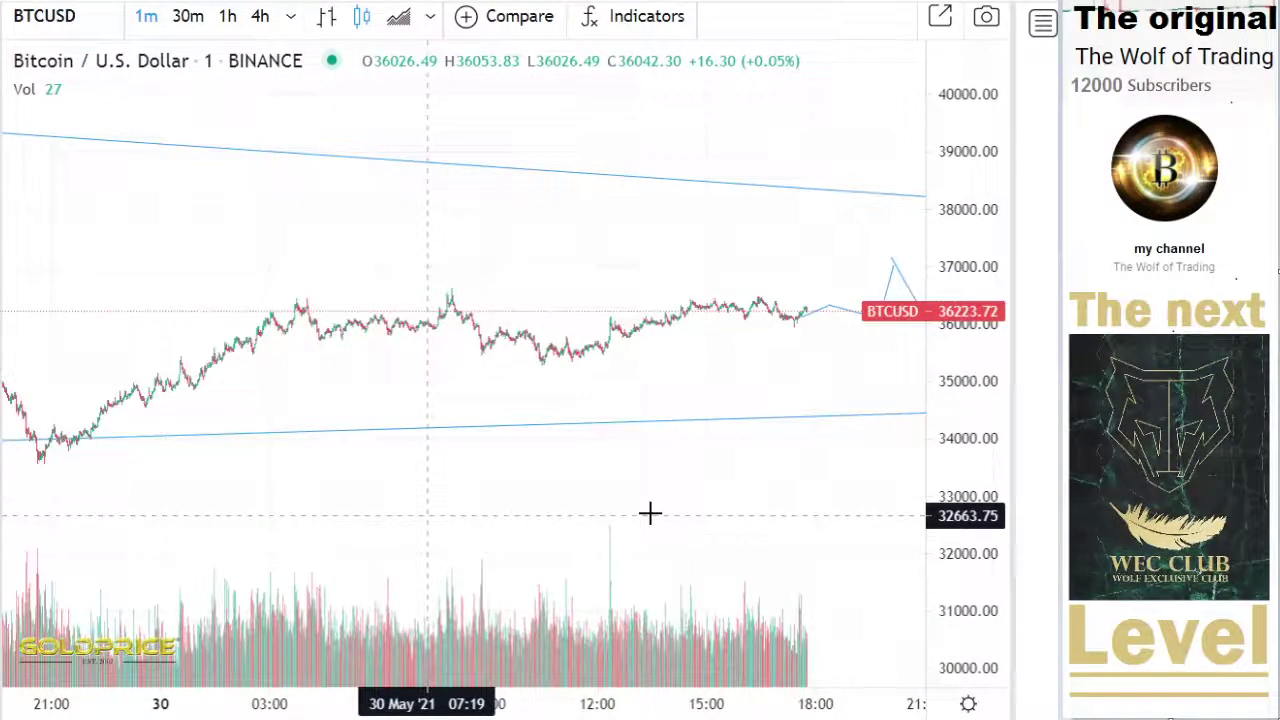
pyautogui.moveTo(640, 514); pyautogui.dragTo(500, 469)
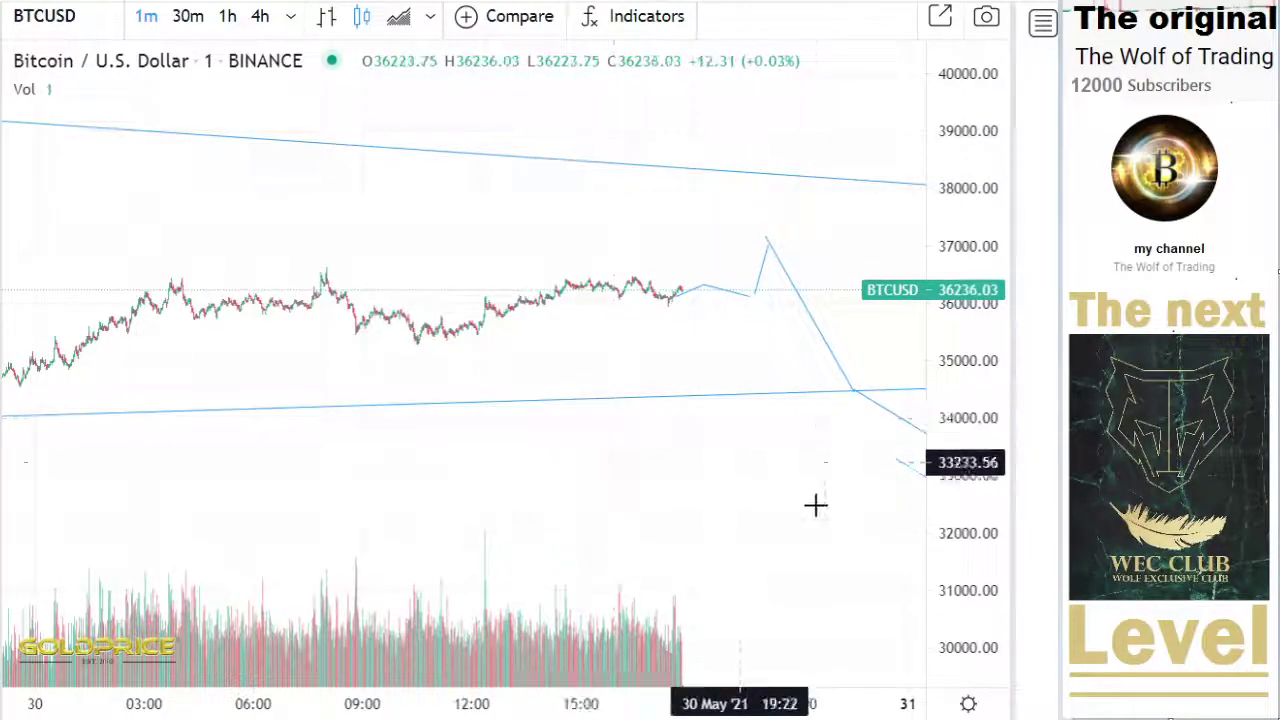
# Step: Change the BTCUSD interval to 30 minutes and compress the price scale to view the channel and both projected paths
pyautogui.click(187, 16)
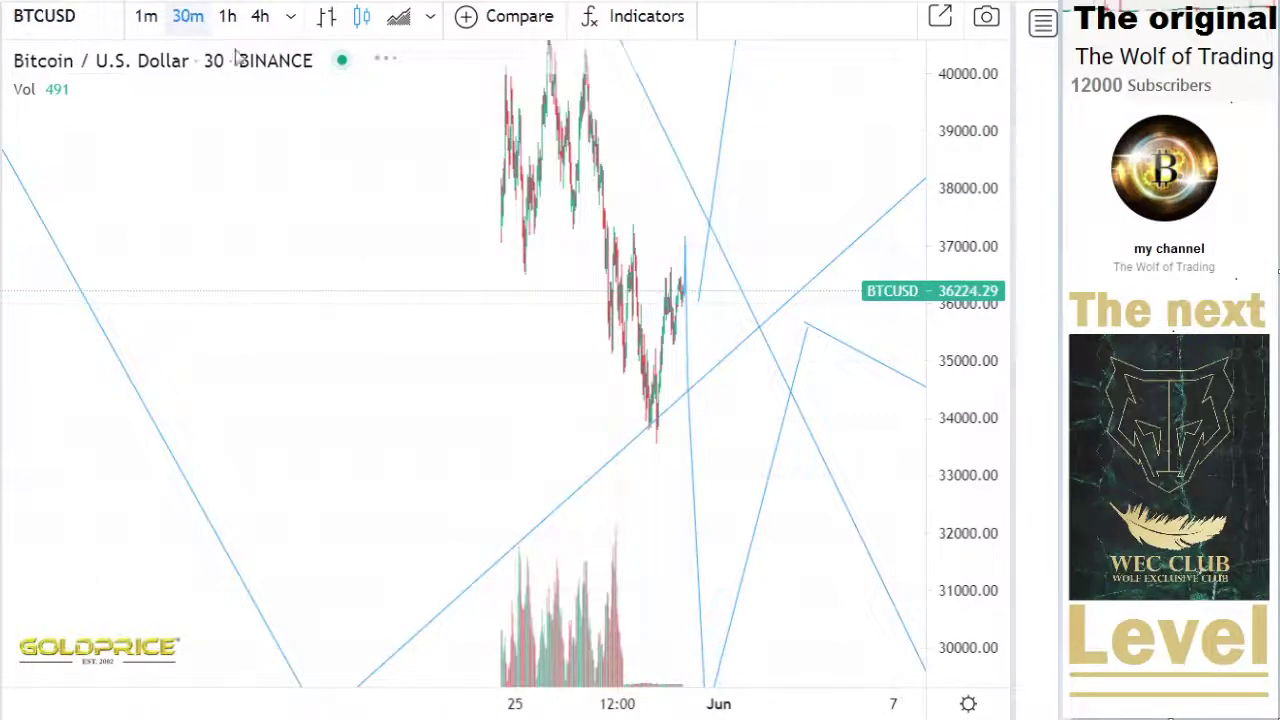
pyautogui.moveTo(938, 643); pyautogui.dragTo(938, 686)
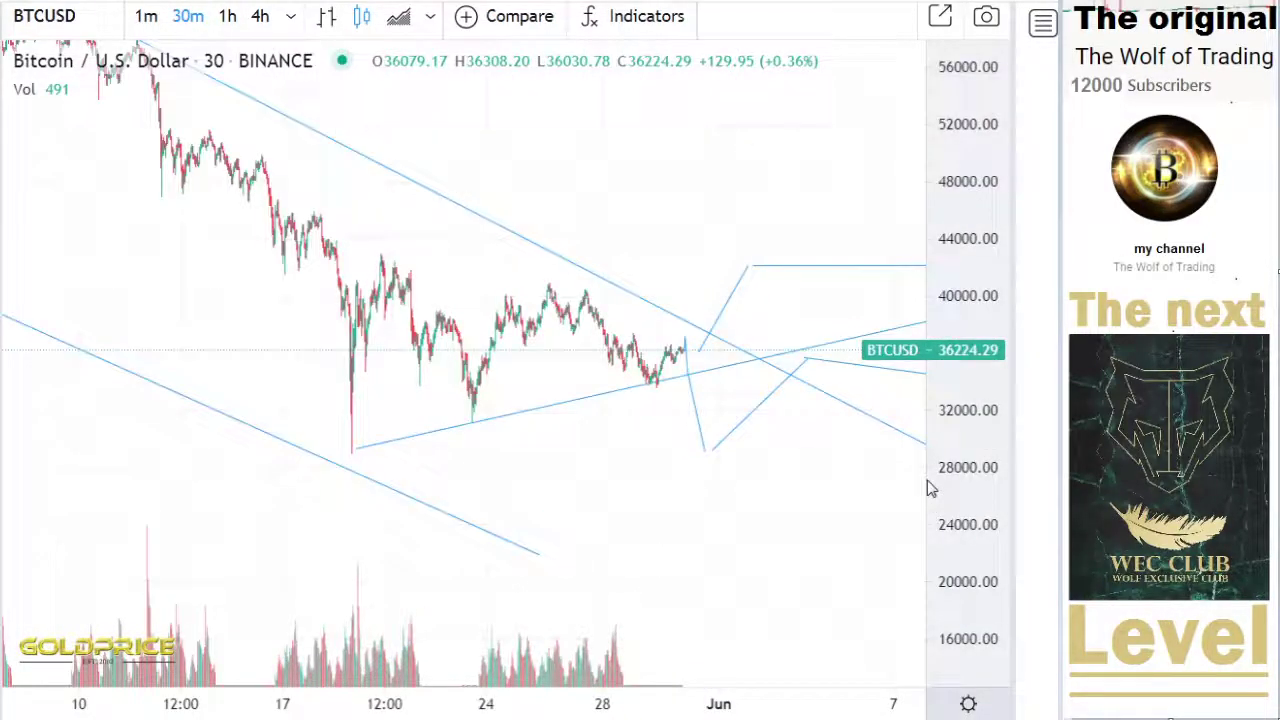
pyautogui.moveTo(939, 338); pyautogui.dragTo(936, 402)
pyautogui.moveTo(786, 447); pyautogui.dragTo(538, 402)
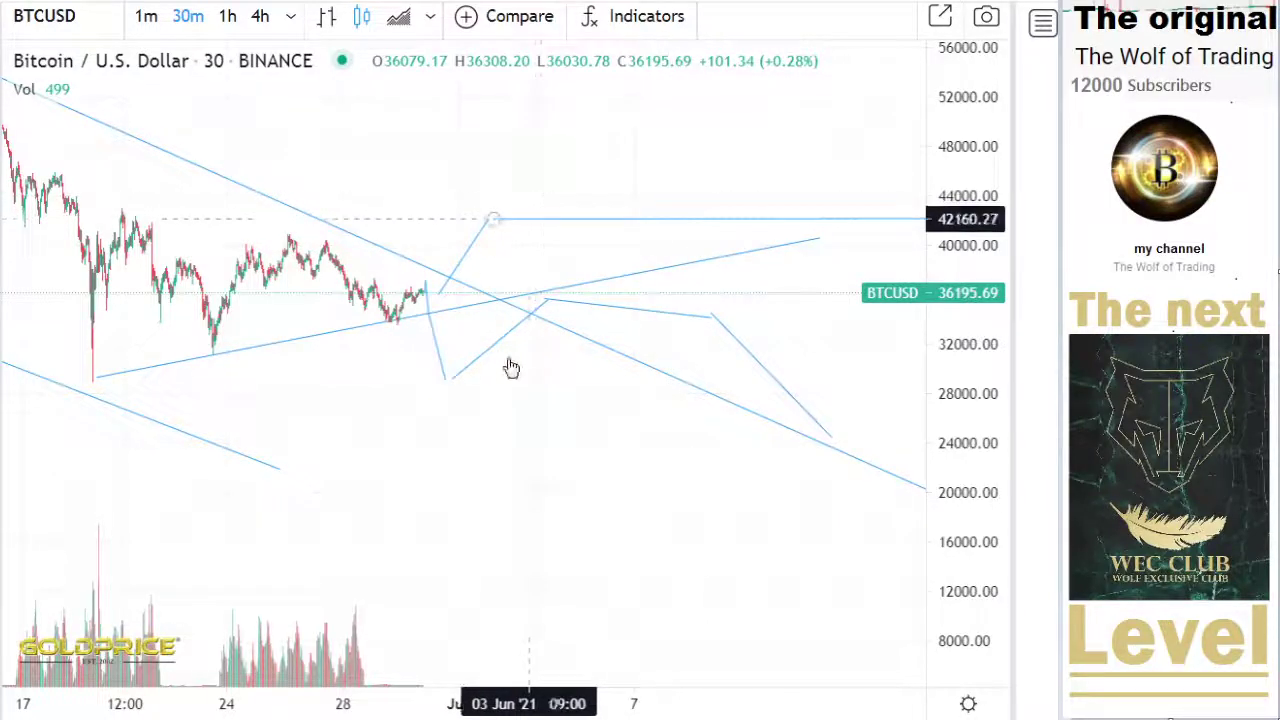
# Step: Change the BTCUSD interval to 4 hours and rescale the prices to examine the 2021 history with the descending channel and projections
pyautogui.click(260, 16)
pyautogui.moveTo(921, 271); pyautogui.dragTo(883, 554)
pyautogui.moveTo(649, 388); pyautogui.dragTo(942, 255)
pyautogui.moveTo(957, 355); pyautogui.dragTo(934, 568)
pyautogui.moveTo(762, 418); pyautogui.dragTo(752, 369)
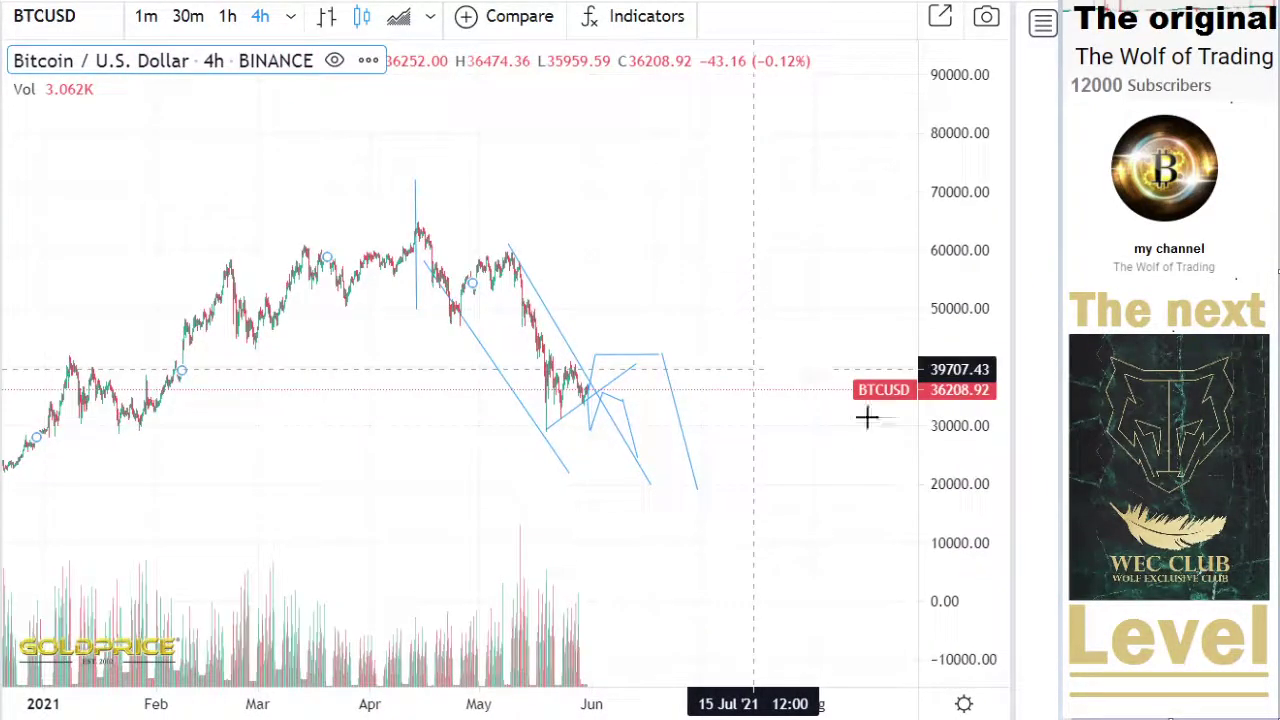
pyautogui.moveTo(946, 556); pyautogui.dragTo(949, 287)
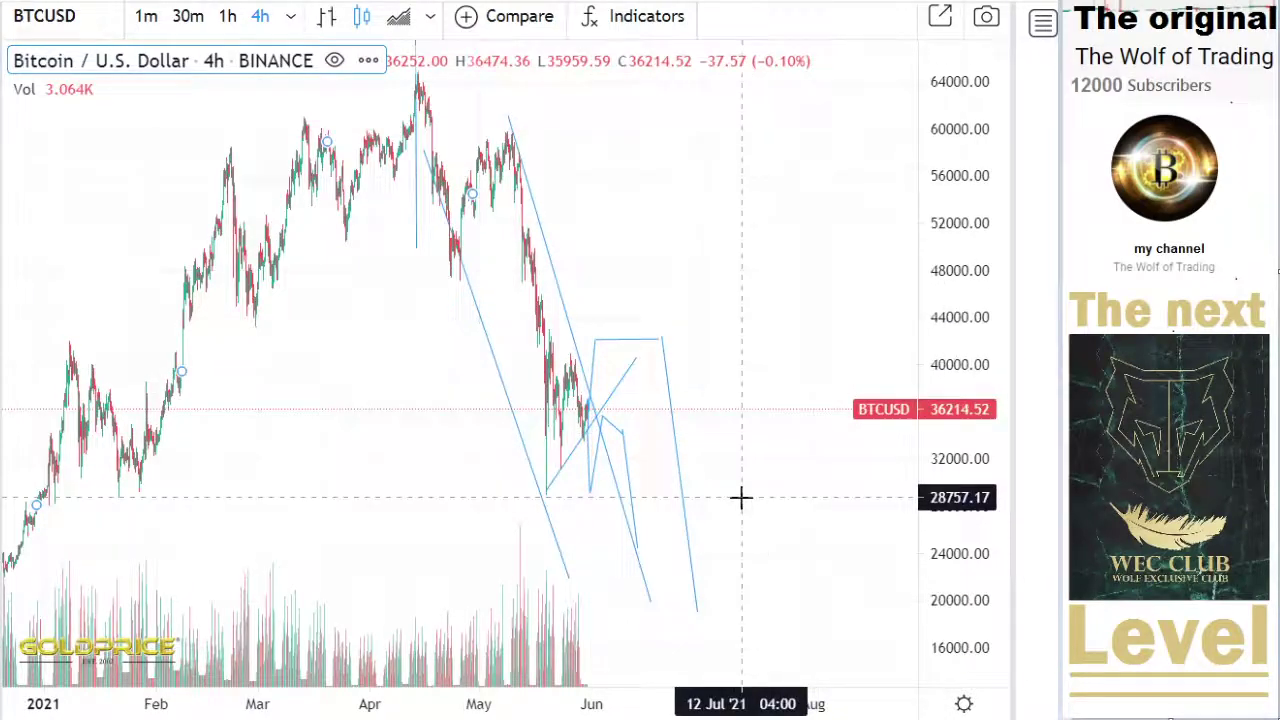
pyautogui.scroll(5, 740, 497)
pyautogui.moveTo(710, 503); pyautogui.dragTo(866, 443)
pyautogui.moveTo(581, 277); pyautogui.dragTo(549, 360)
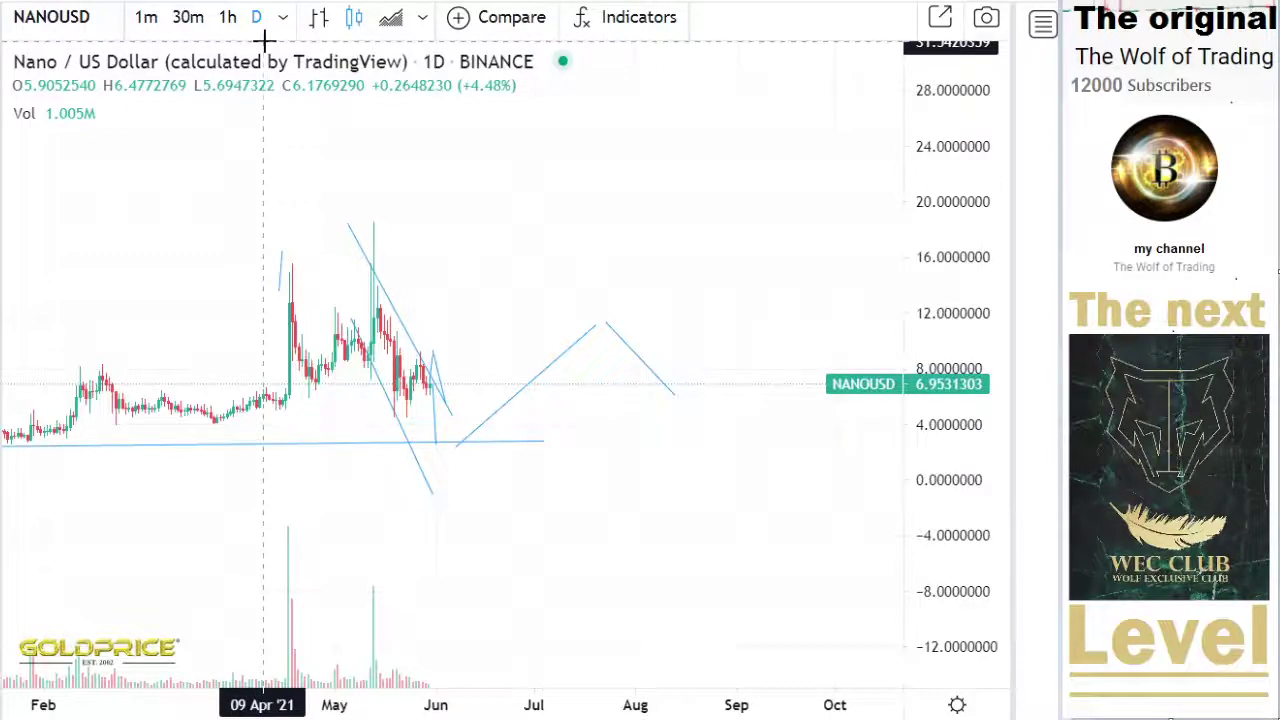
# Step: Change the NANOUSD interval to 1 week and extend the support line's start back to about 1.99 on 29 January 2018
pyautogui.click(283, 17)
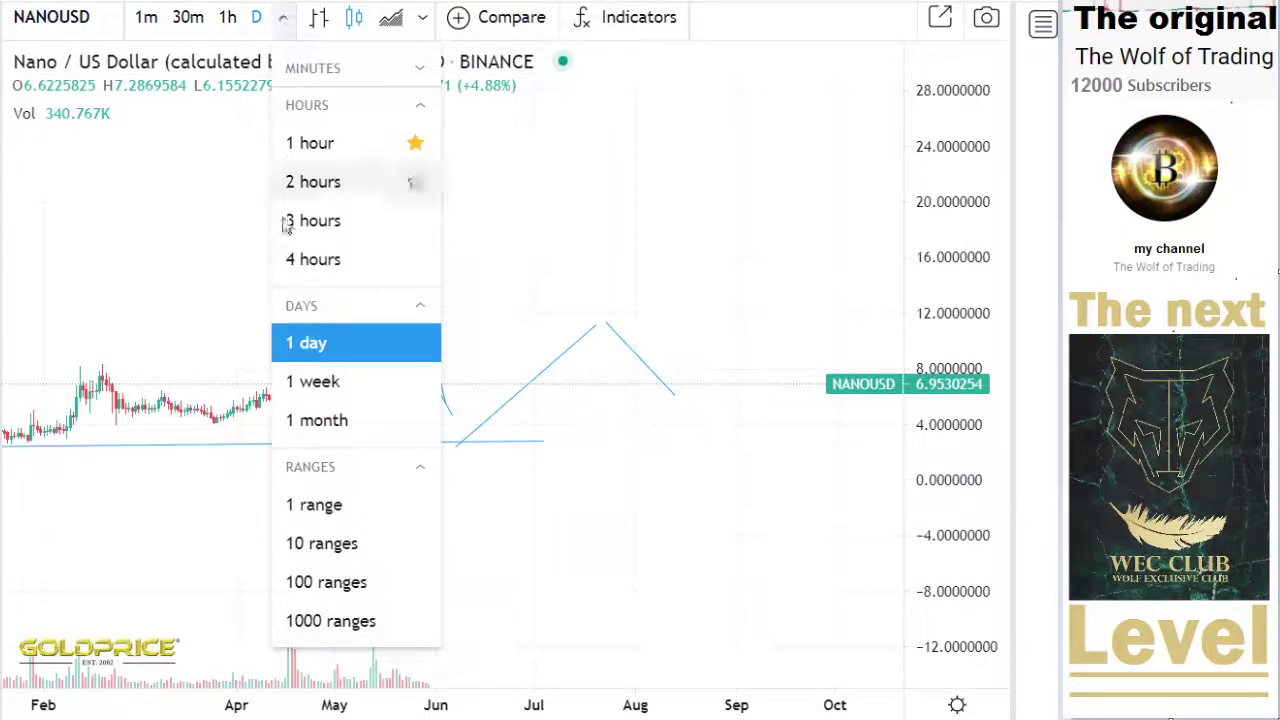
pyautogui.click(323, 383)
pyautogui.moveTo(686, 471); pyautogui.dragTo(877, 451)
pyautogui.moveTo(762, 447); pyautogui.dragTo(291, 448)
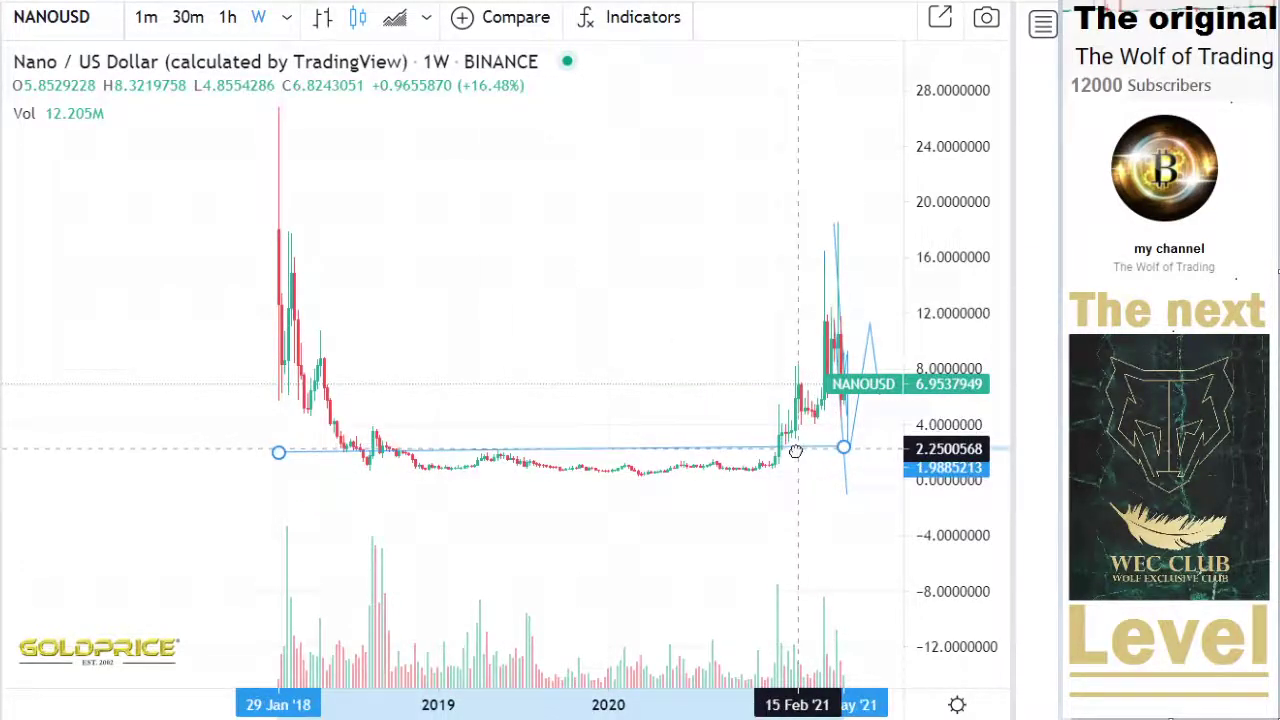
# Step: Examine the weekly NANOUSD history along the support line and the projected moves after the 2021 peak
pyautogui.moveTo(579, 520); pyautogui.dragTo(492, 517)
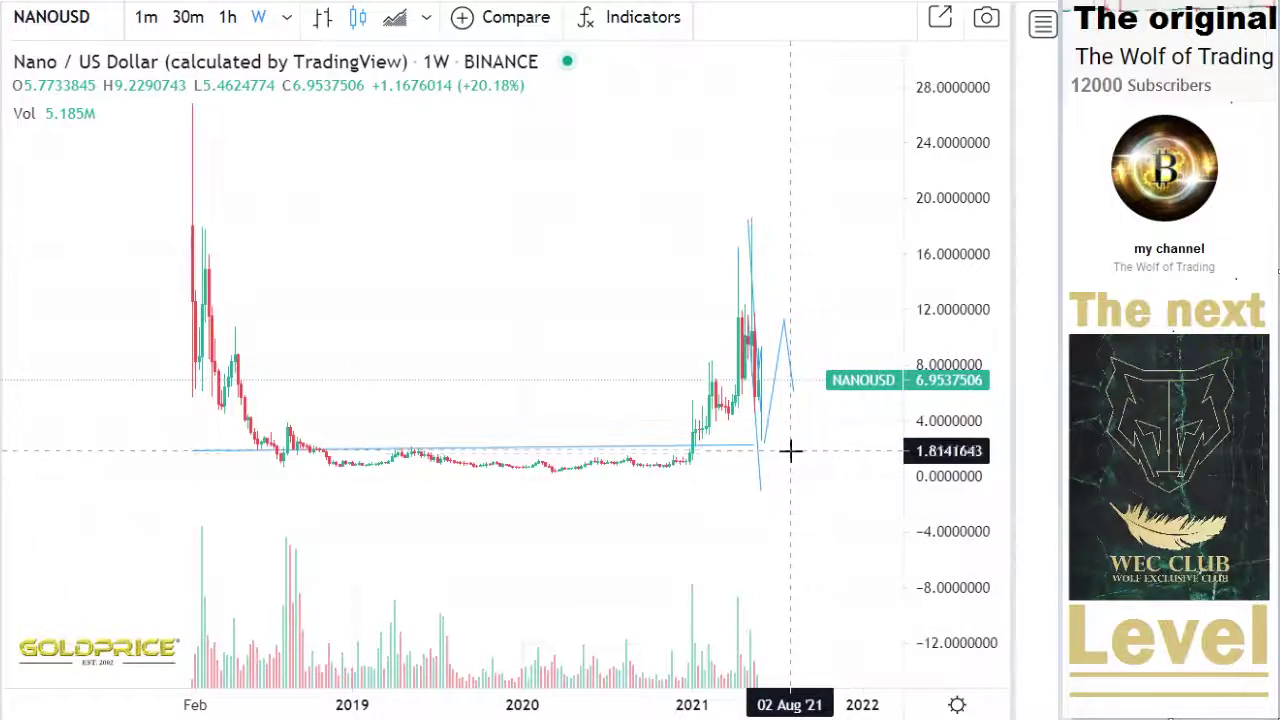
pyautogui.scroll(5, 788, 458)
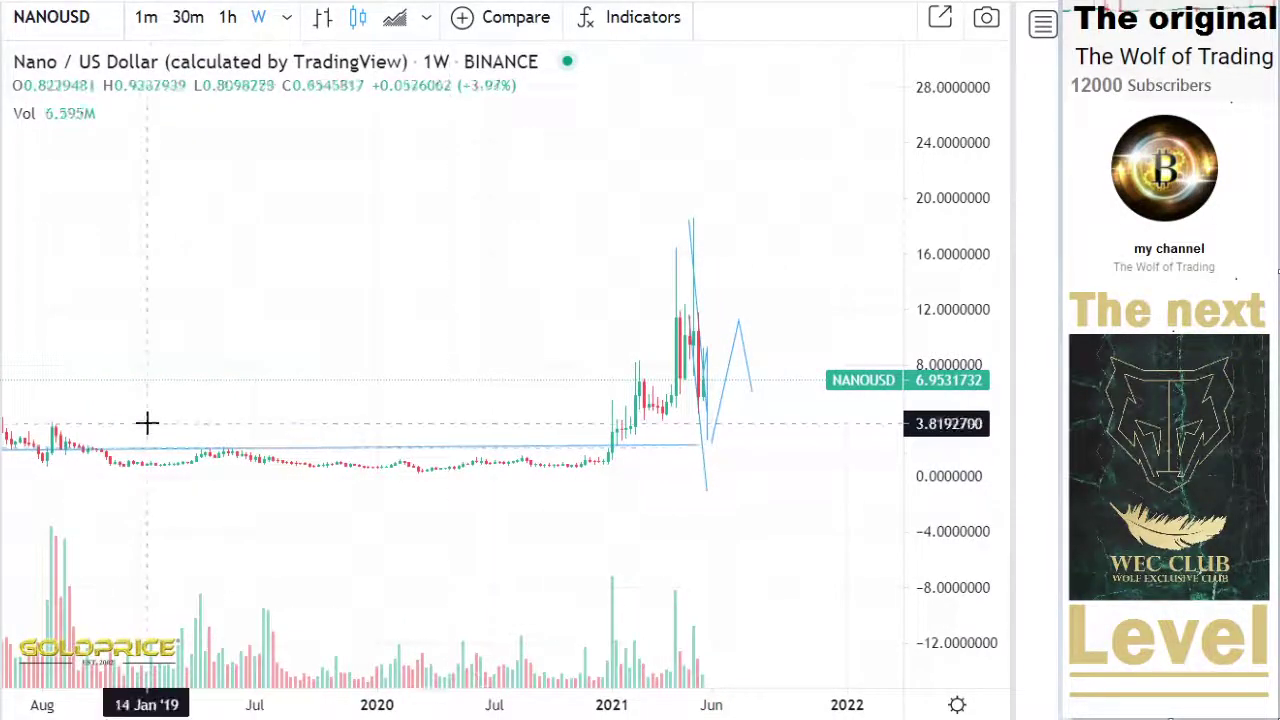
pyautogui.scroll(4, 674, 526)
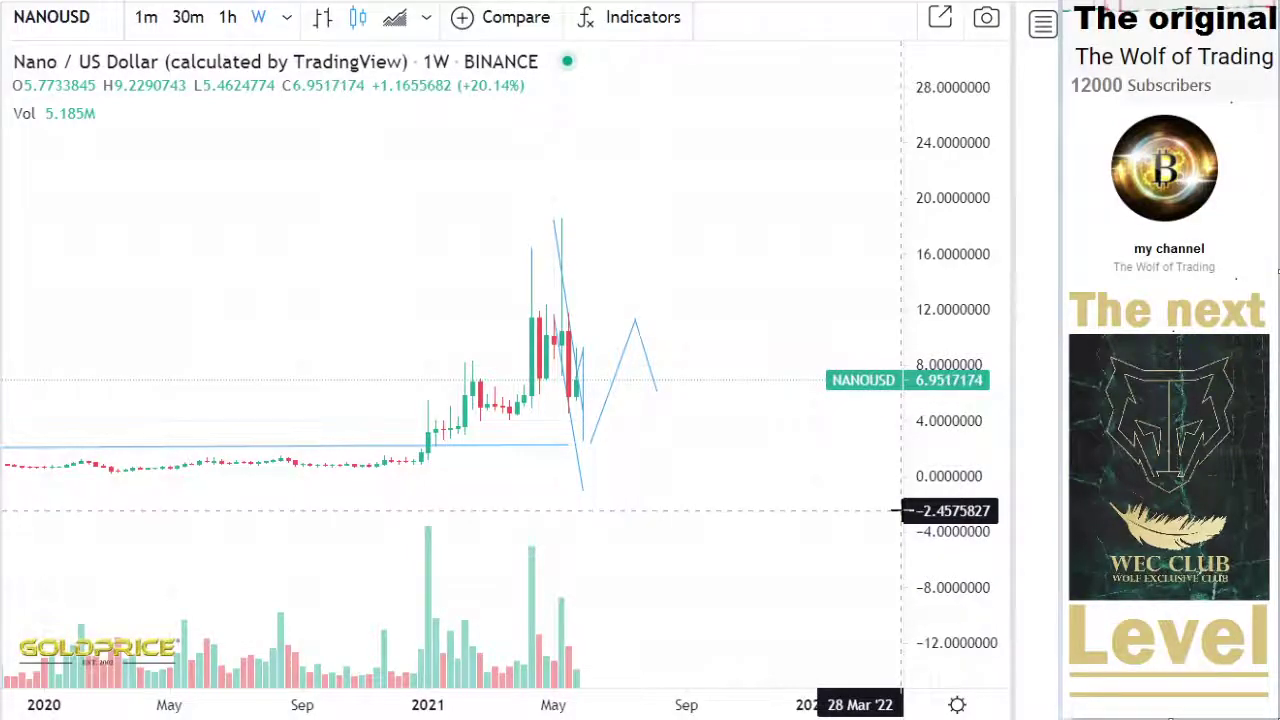
pyautogui.moveTo(898, 496); pyautogui.dragTo(909, 314)
pyautogui.moveTo(767, 379); pyautogui.dragTo(928, 540)
pyautogui.scroll(5, 818, 430)
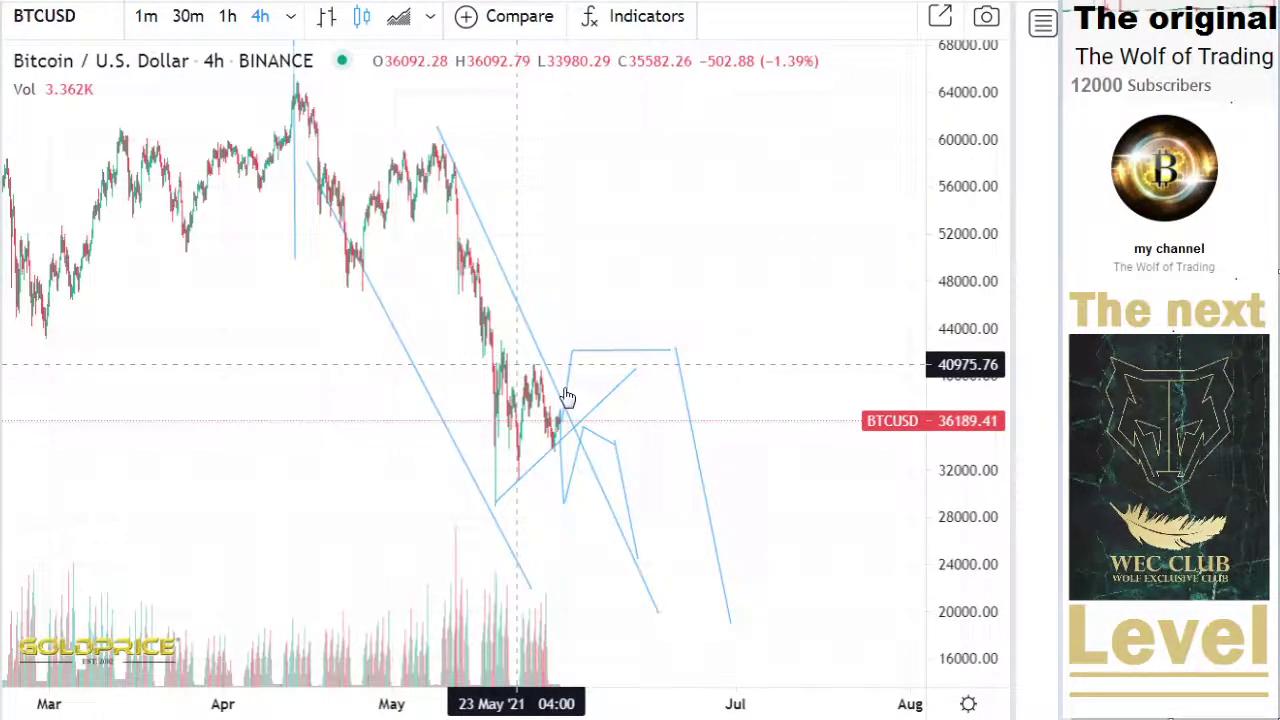
# Step: Switch to the BTCUSD chart and view the descending channel at the 1-hour and 30-minute intervals
pyautogui.moveTo(669, 300); pyautogui.dragTo(823, 290)
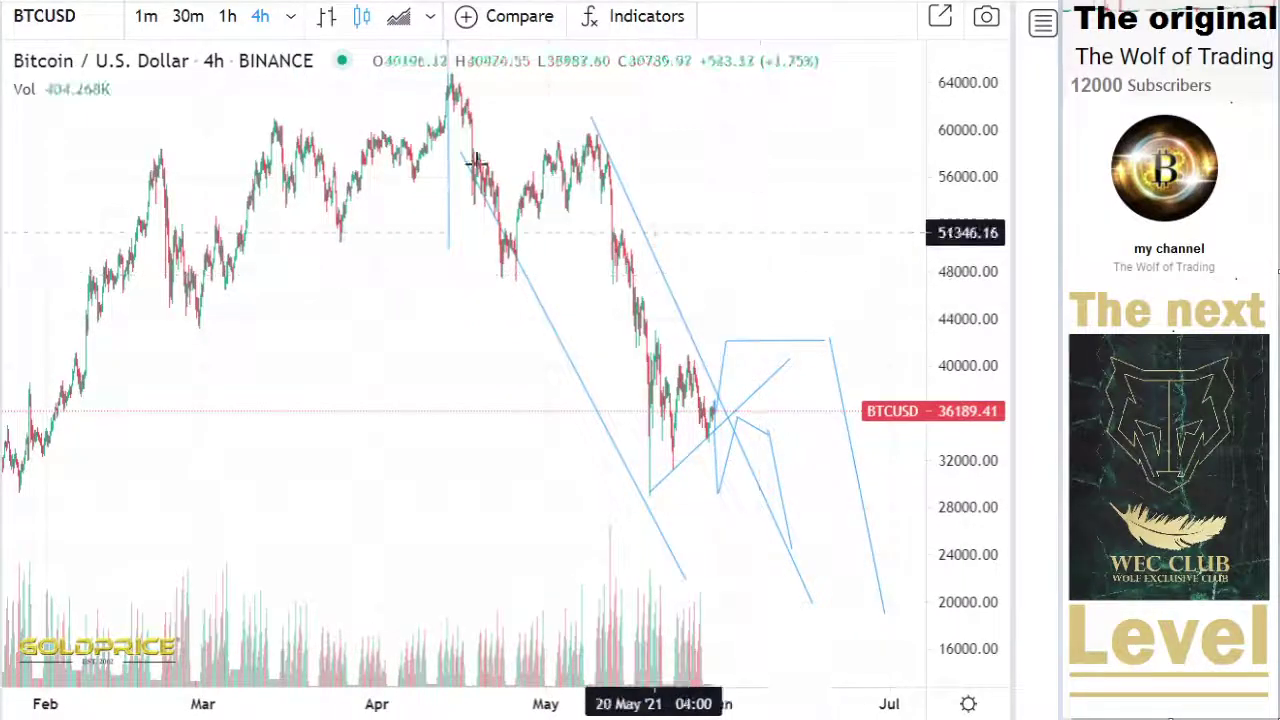
pyautogui.click(228, 16)
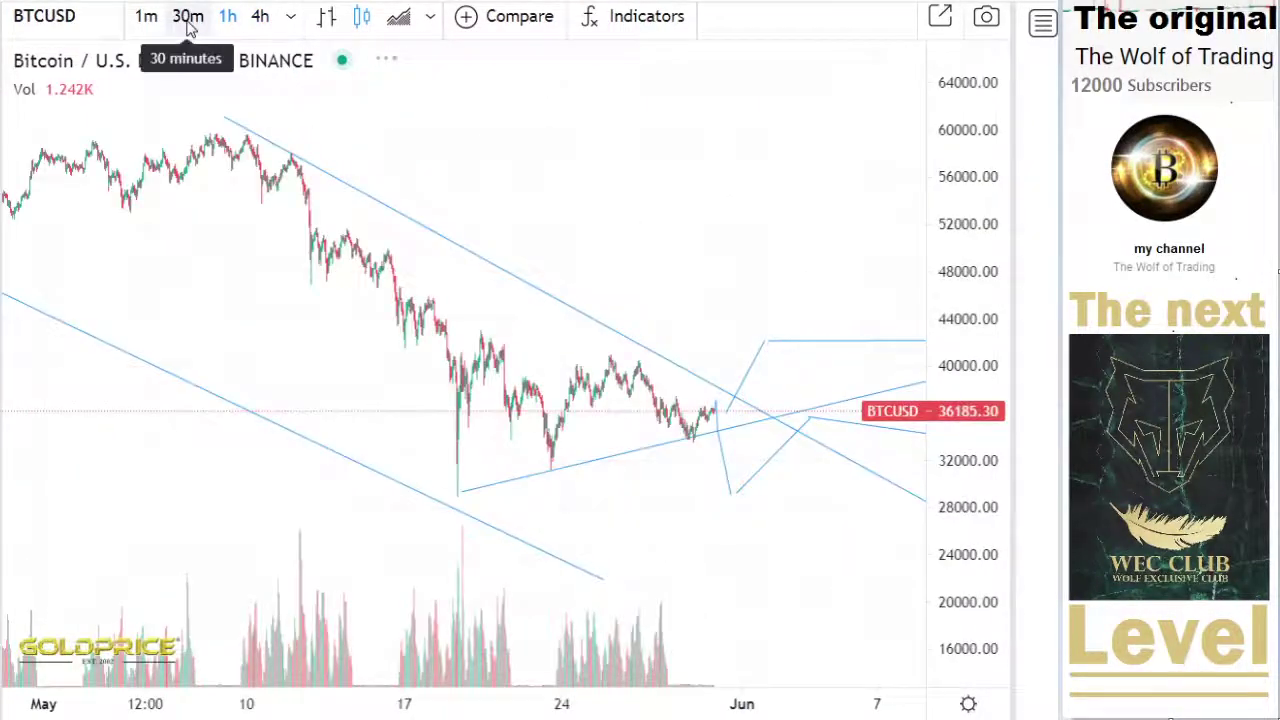
pyautogui.click(189, 22)
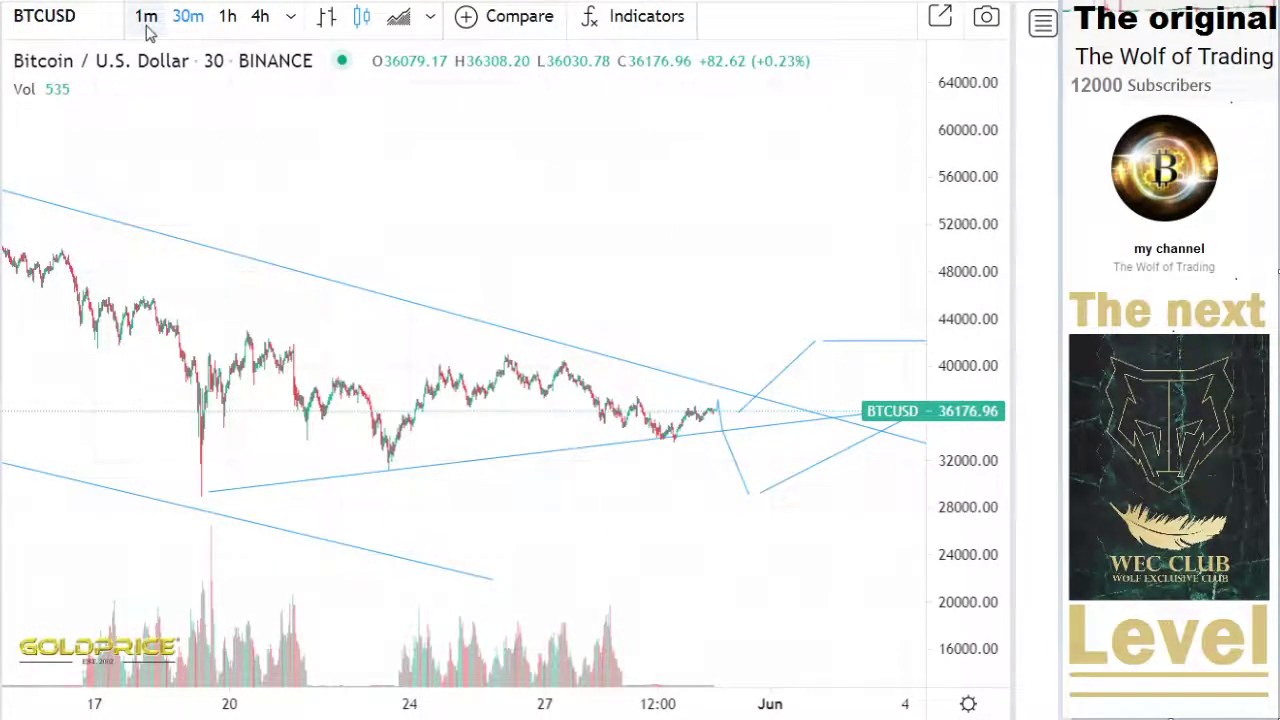
# Step: Examine the projected peak and drop on the 1-minute BTCUSD chart with an expanded price scale, and return to the 30-minute interval
pyautogui.click(146, 28)
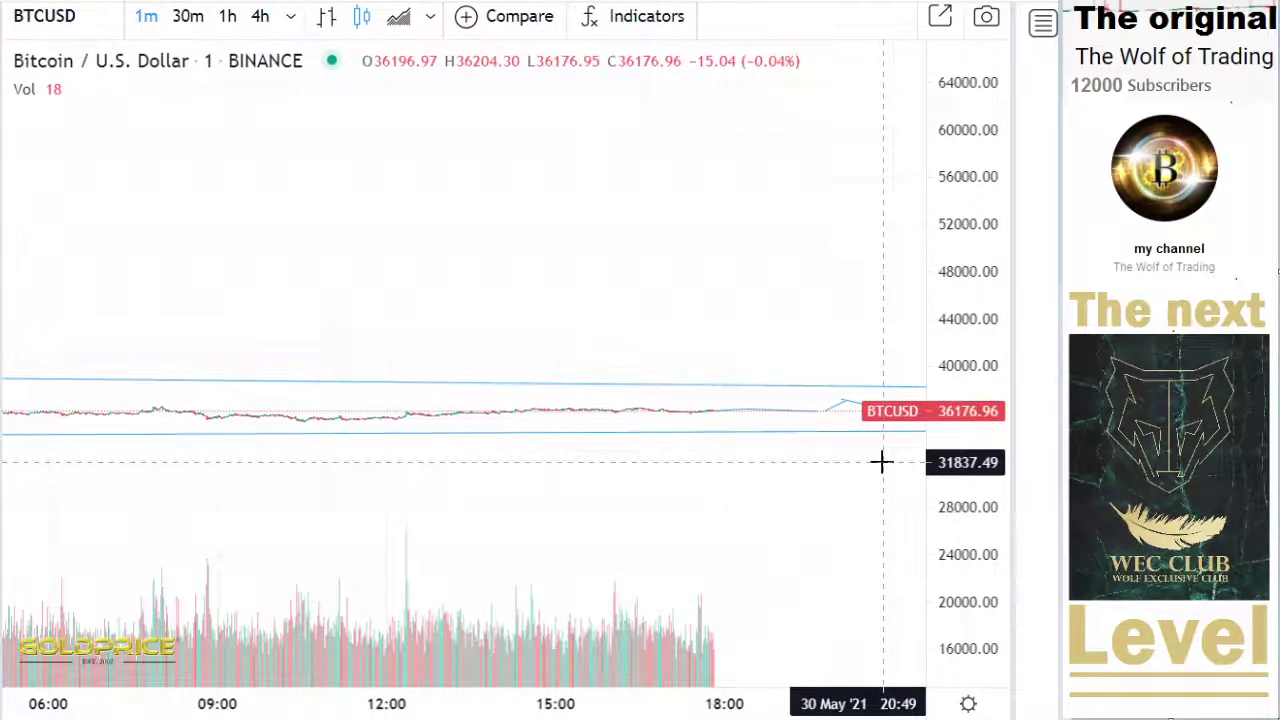
pyautogui.scroll(-3, 882, 462)
pyautogui.scroll(-2, 880, 460)
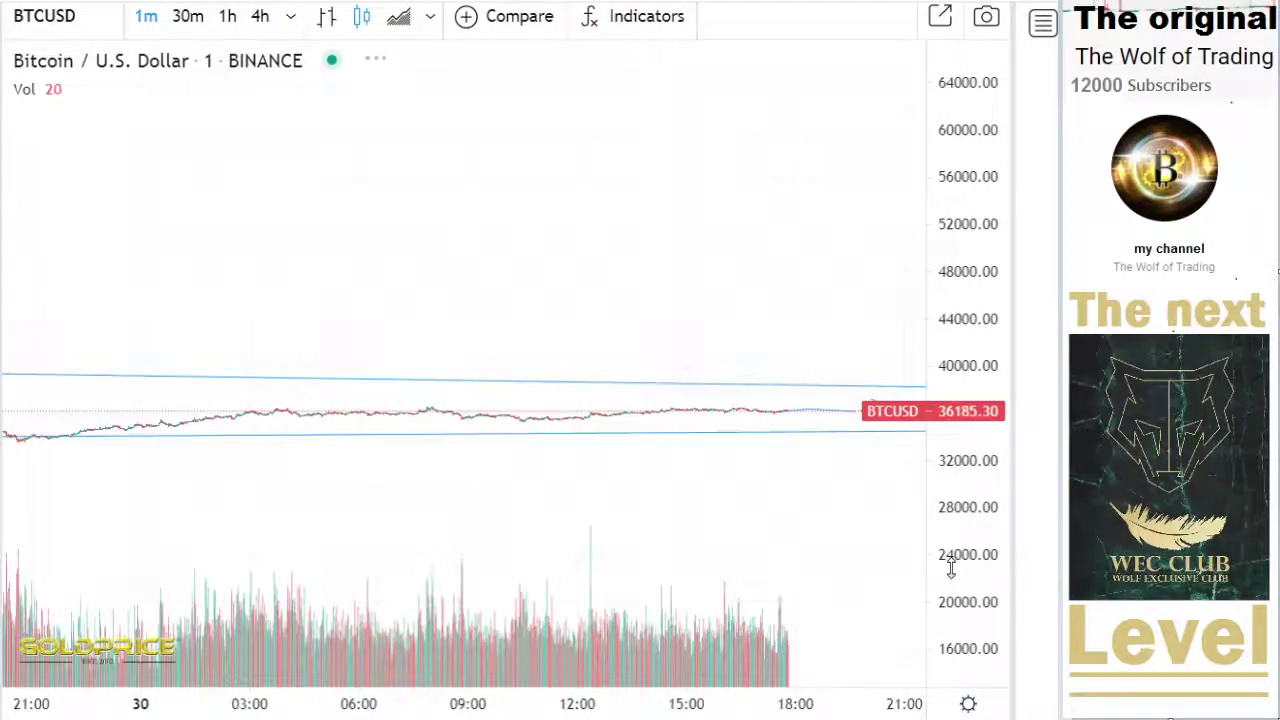
pyautogui.moveTo(916, 263); pyautogui.dragTo(895, 108)
pyautogui.moveTo(740, 254); pyautogui.dragTo(733, 33)
pyautogui.moveTo(957, 437); pyautogui.dragTo(955, 255)
pyautogui.moveTo(848, 468); pyautogui.dragTo(606, 534)
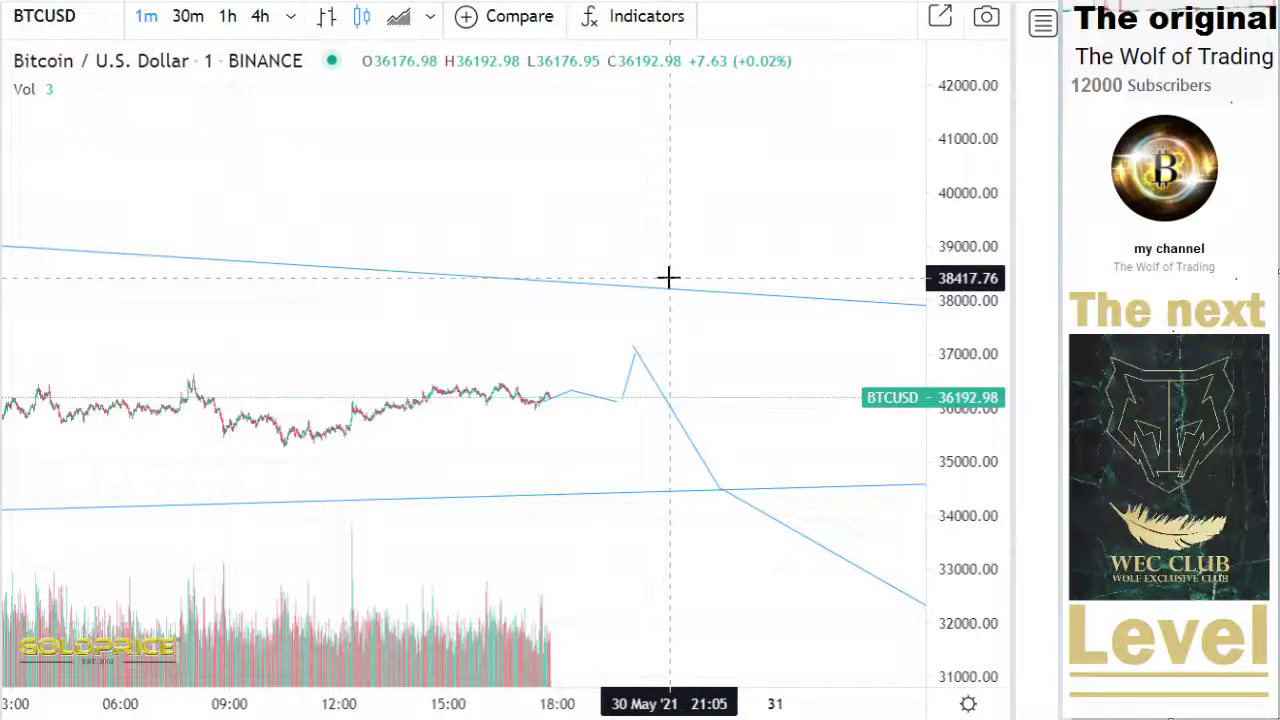
pyautogui.moveTo(519, 305); pyautogui.dragTo(632, 347)
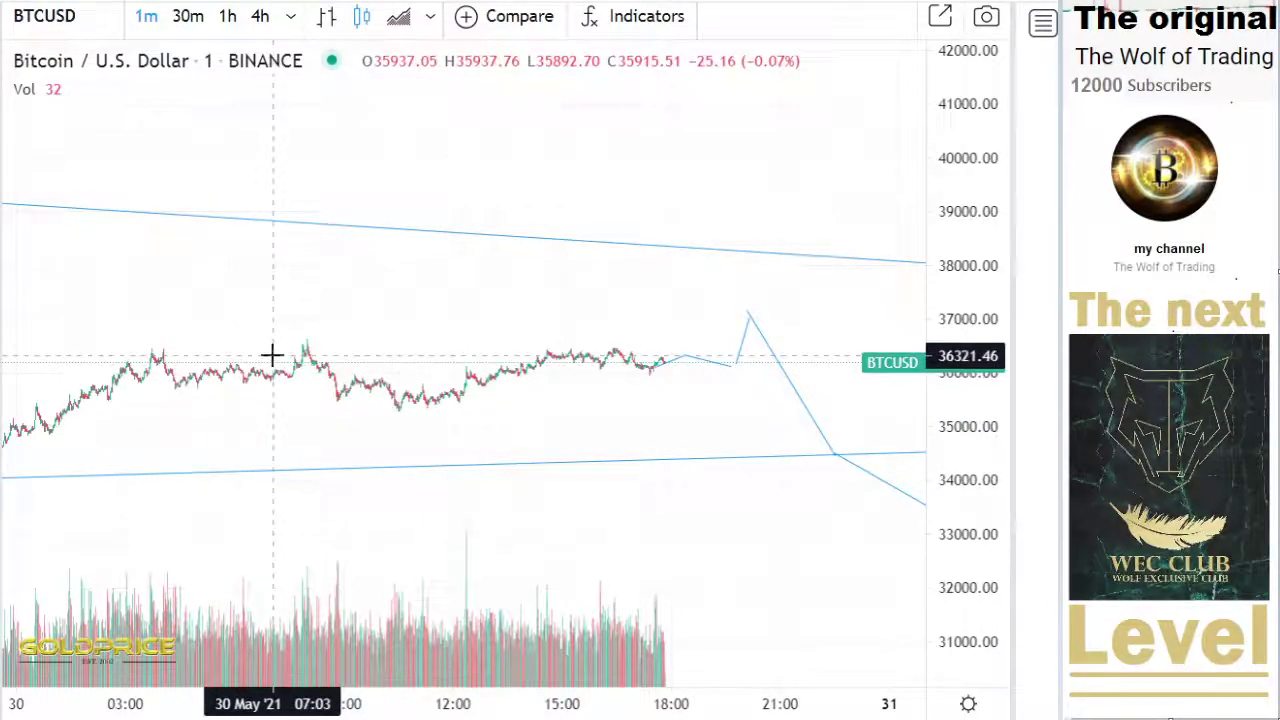
pyautogui.click(186, 16)
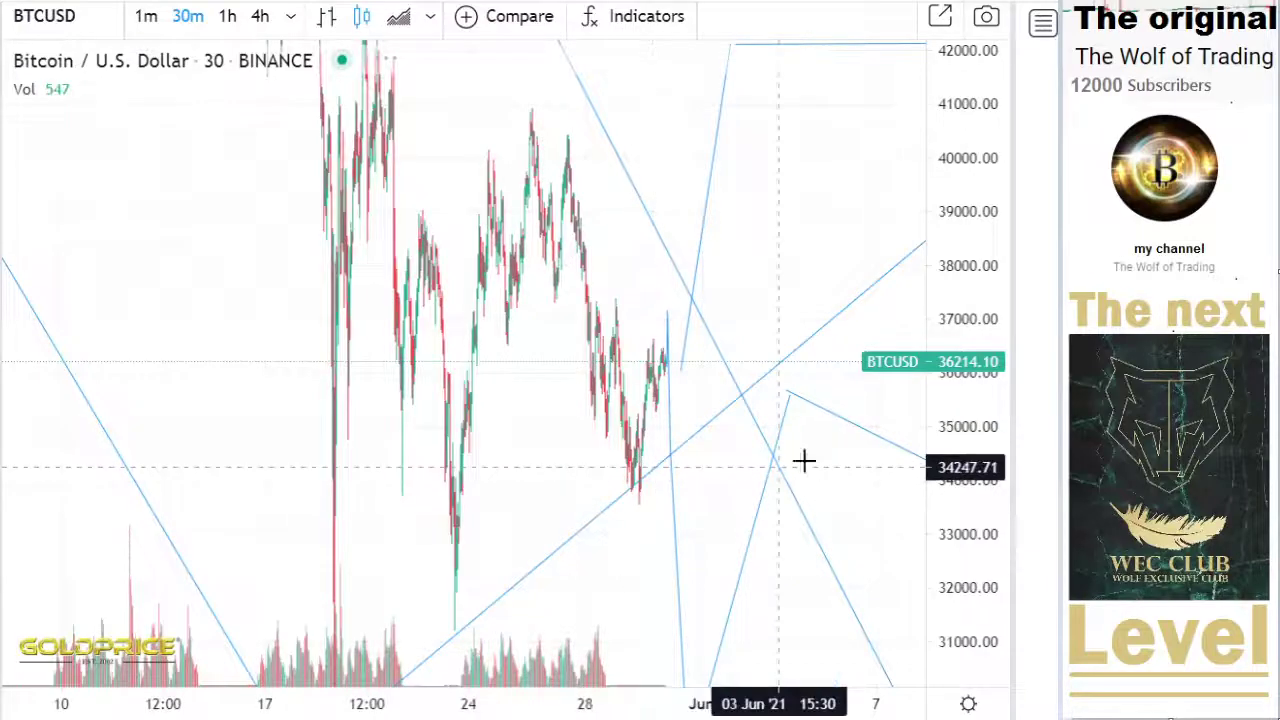
pyautogui.moveTo(986, 300); pyautogui.dragTo(903, 451)
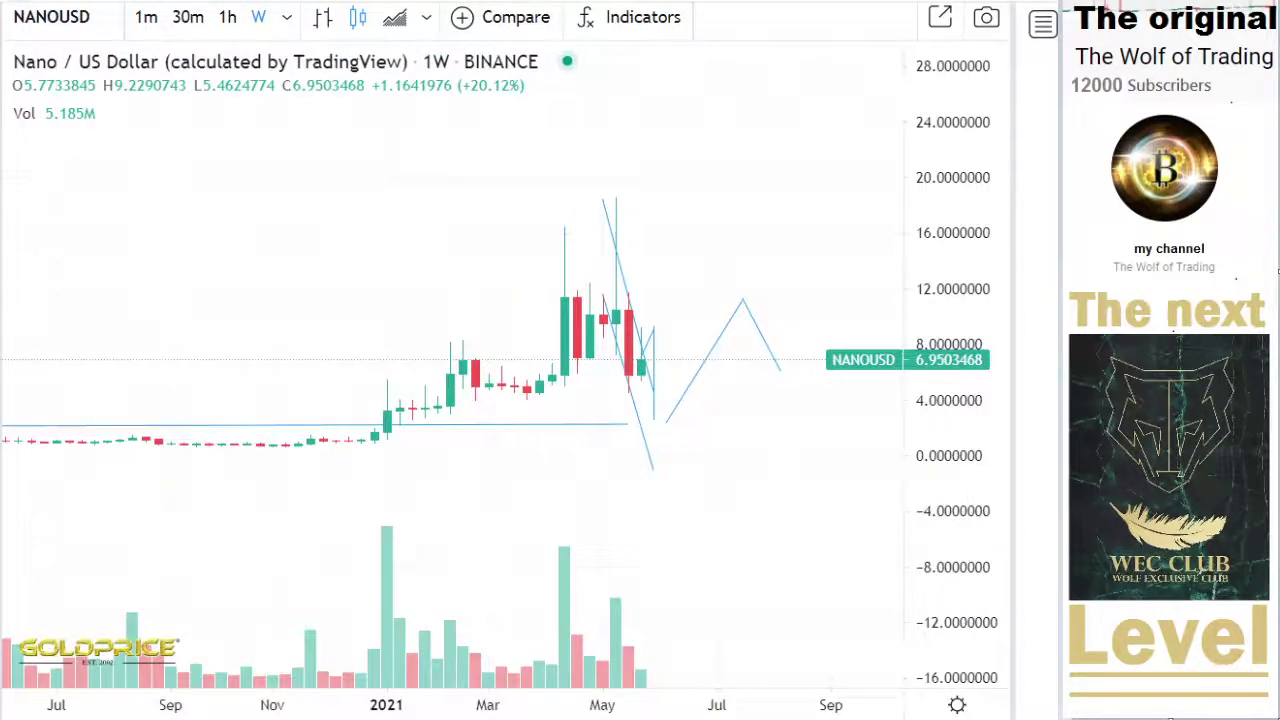
# Step: Change the NANOUSD interval to 4 hours and show the full descending channel from April to mid-June
pyautogui.click(287, 17)
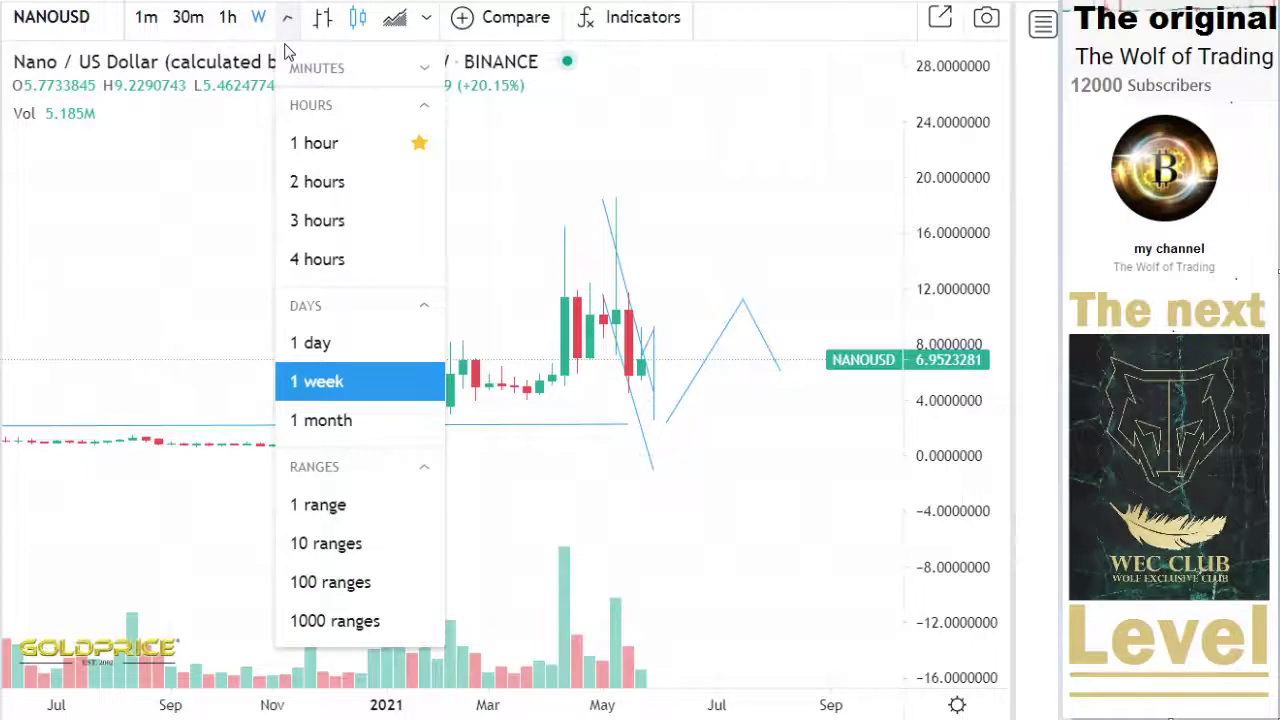
pyautogui.click(295, 260)
pyautogui.scroll(-5, 486, 363)
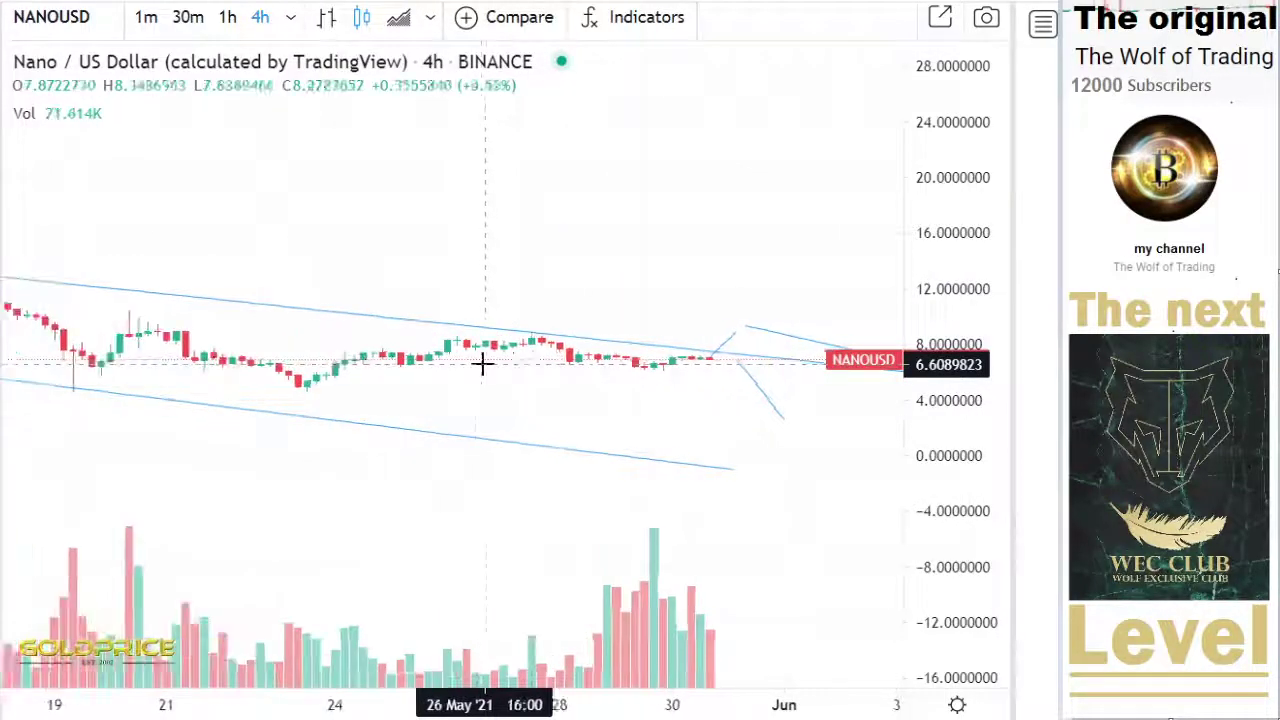
pyautogui.scroll(-5, 483, 363)
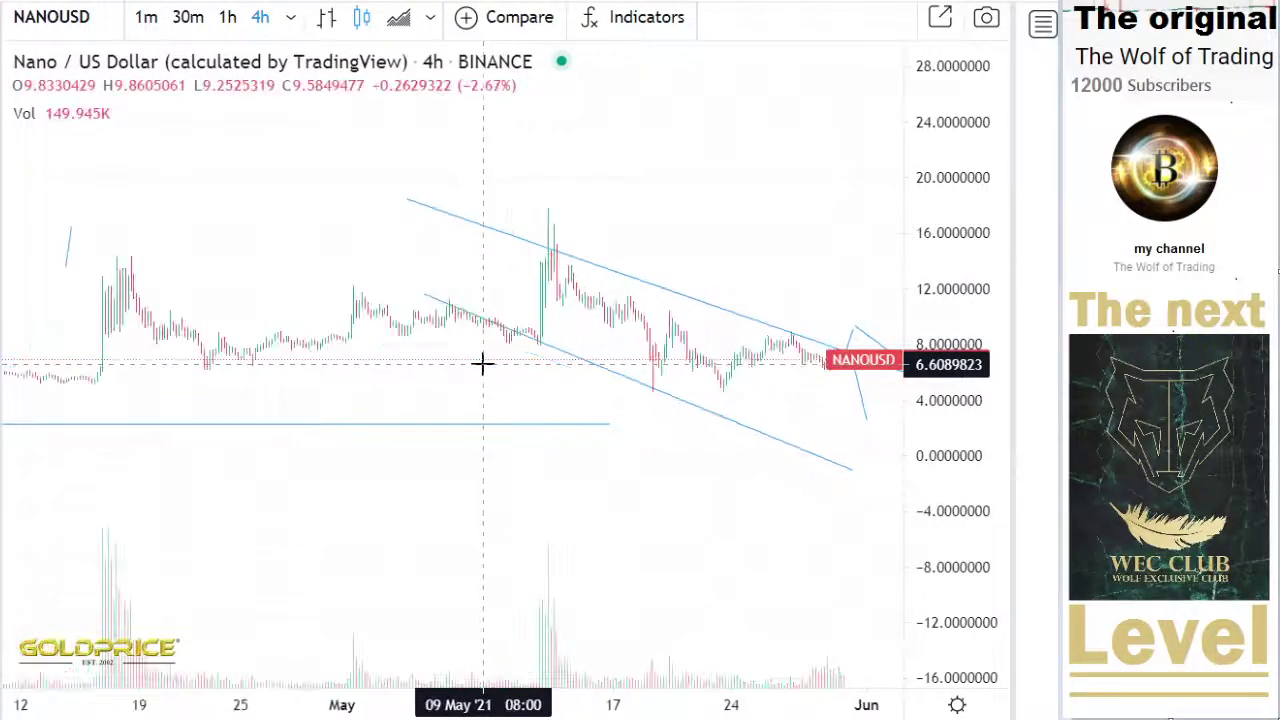
pyautogui.scroll(-3, 482, 363)
pyautogui.moveTo(623, 506); pyautogui.dragTo(397, 521)
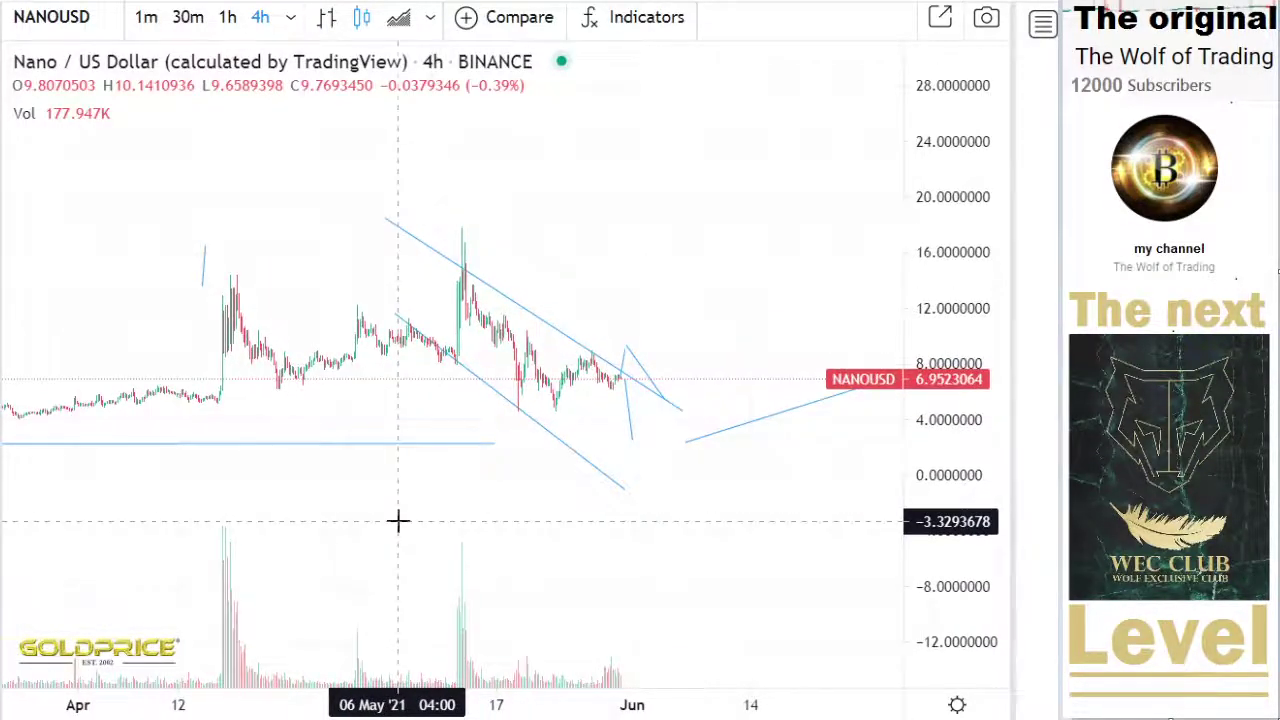
# Step: Delete the short stray trend line near 14 April on the NANOUSD chart
pyautogui.click(206, 252)
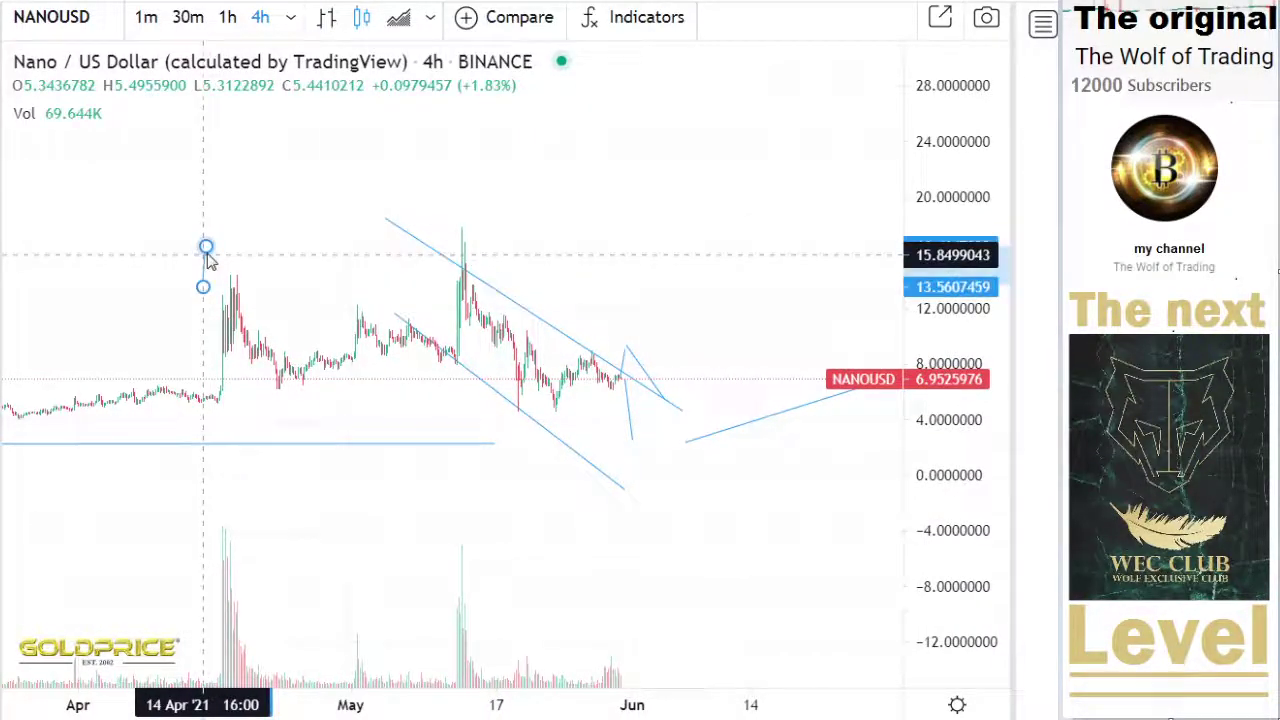
pyautogui.click(1002, 320)
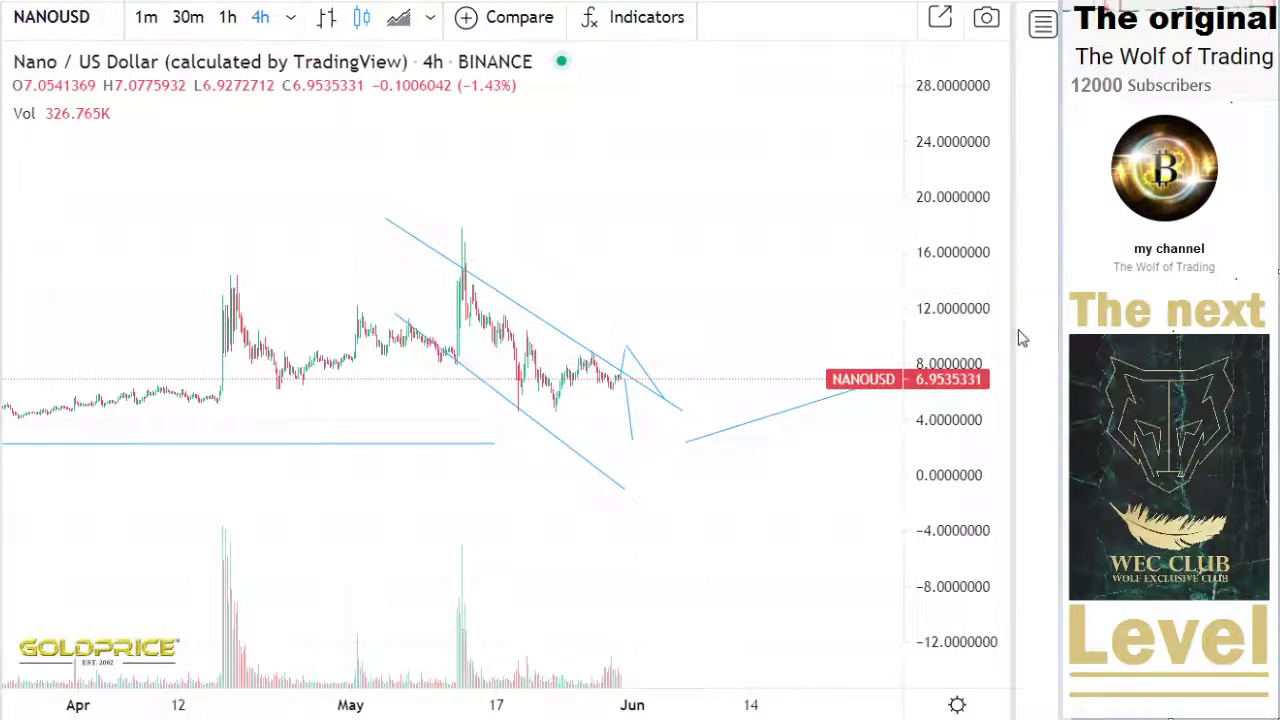
# Step: Examine the channel's end, the projected drop and the rising line after early June on the 4-hour NANOUSD chart at different price scales
pyautogui.scroll(5, 700, 426)
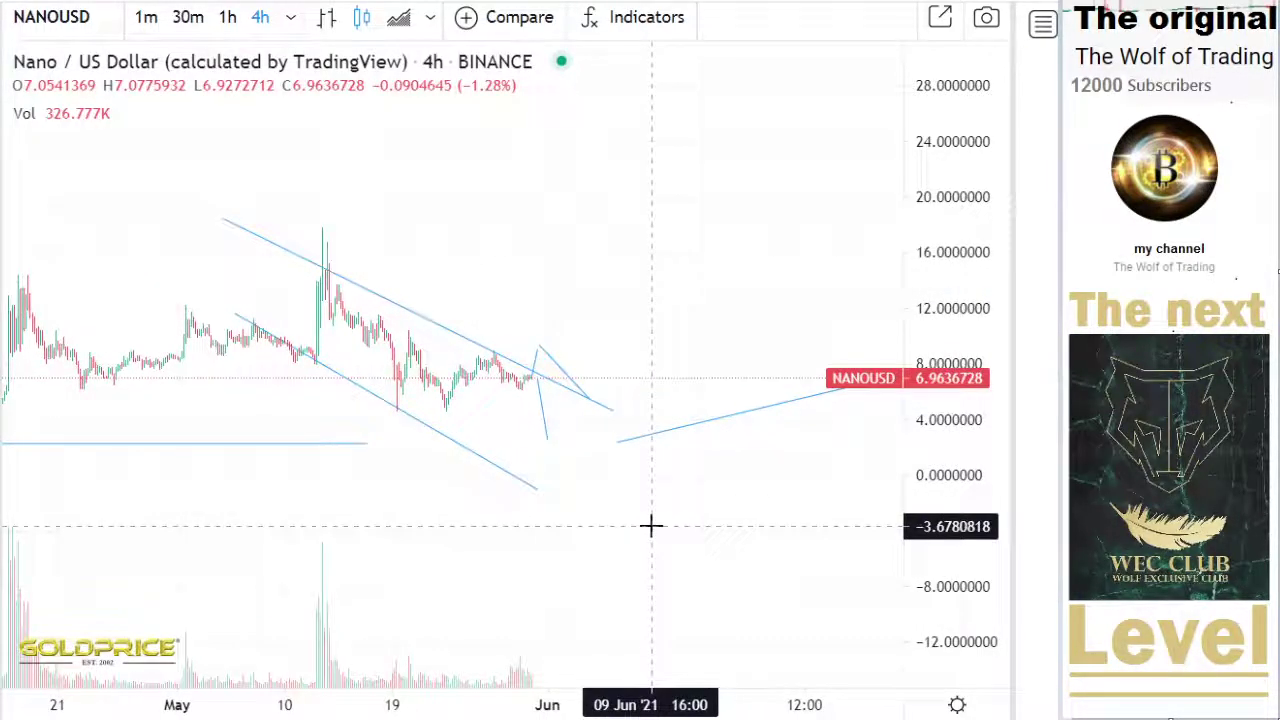
pyautogui.moveTo(614, 514); pyautogui.dragTo(652, 540)
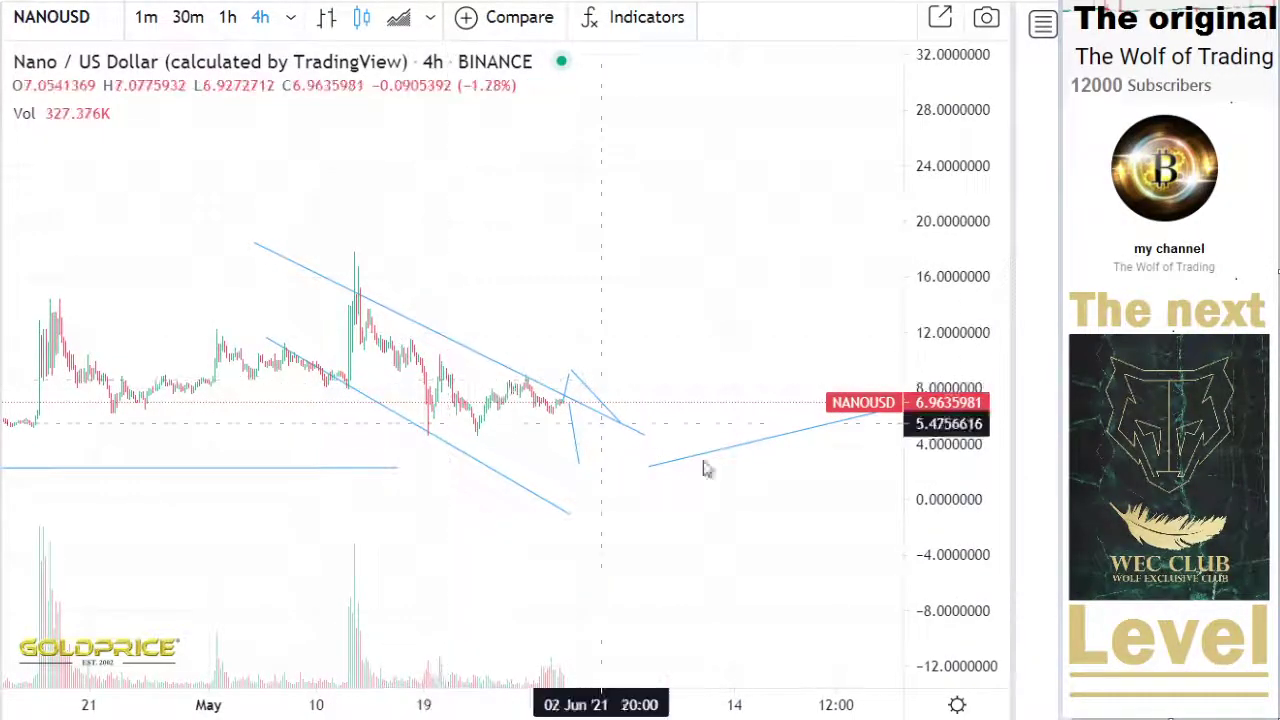
pyautogui.moveTo(927, 610); pyautogui.dragTo(909, 417)
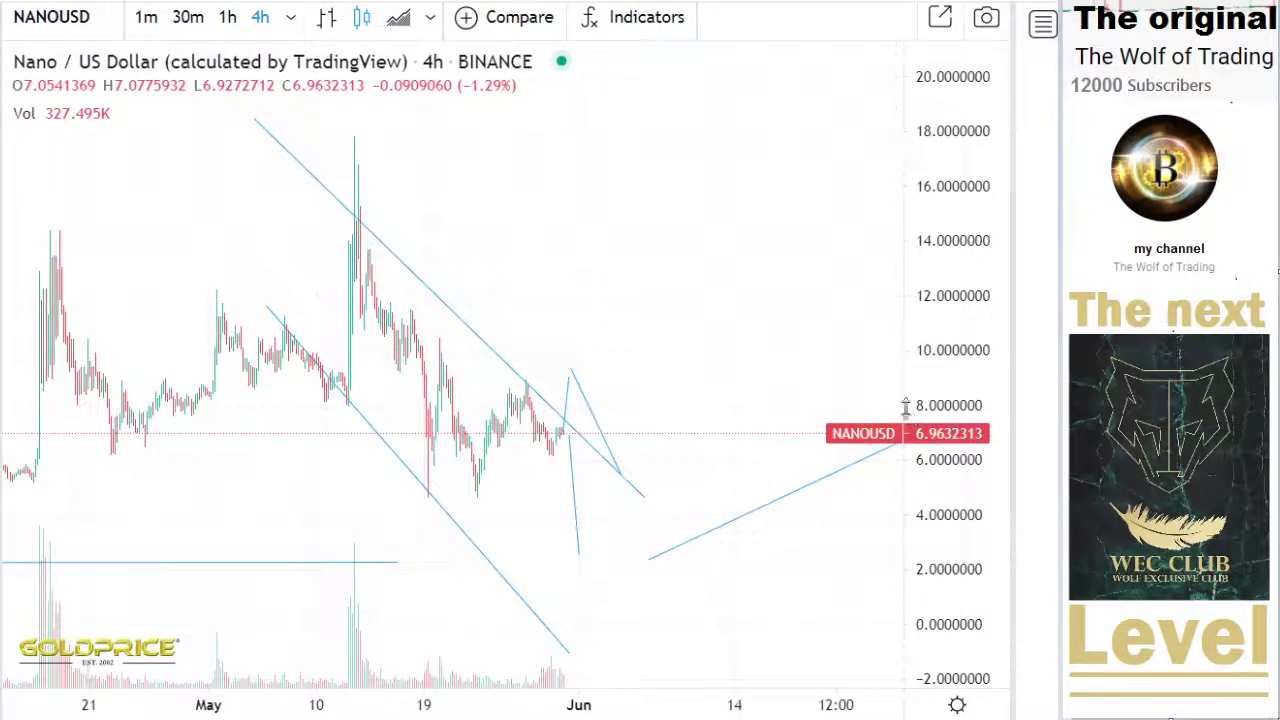
pyautogui.moveTo(815, 375); pyautogui.dragTo(892, 339)
pyautogui.scroll(3, 846, 429)
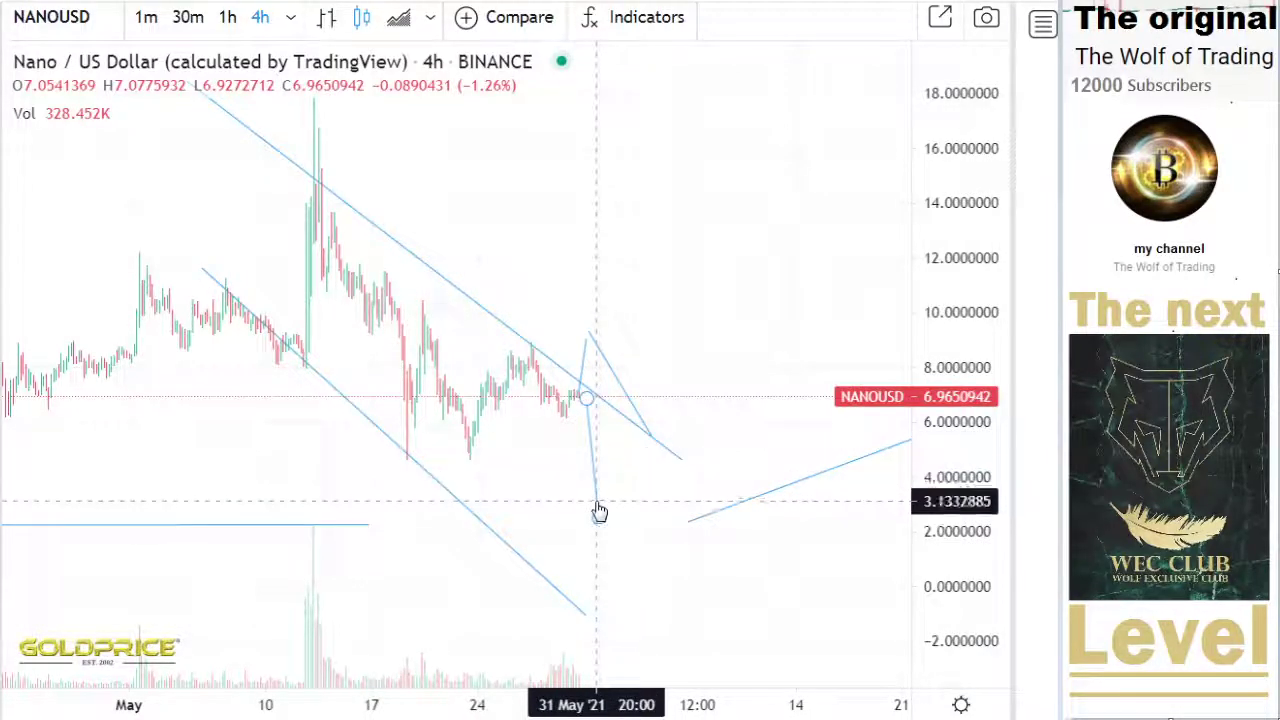
pyautogui.scroll(-6, 497, 491)
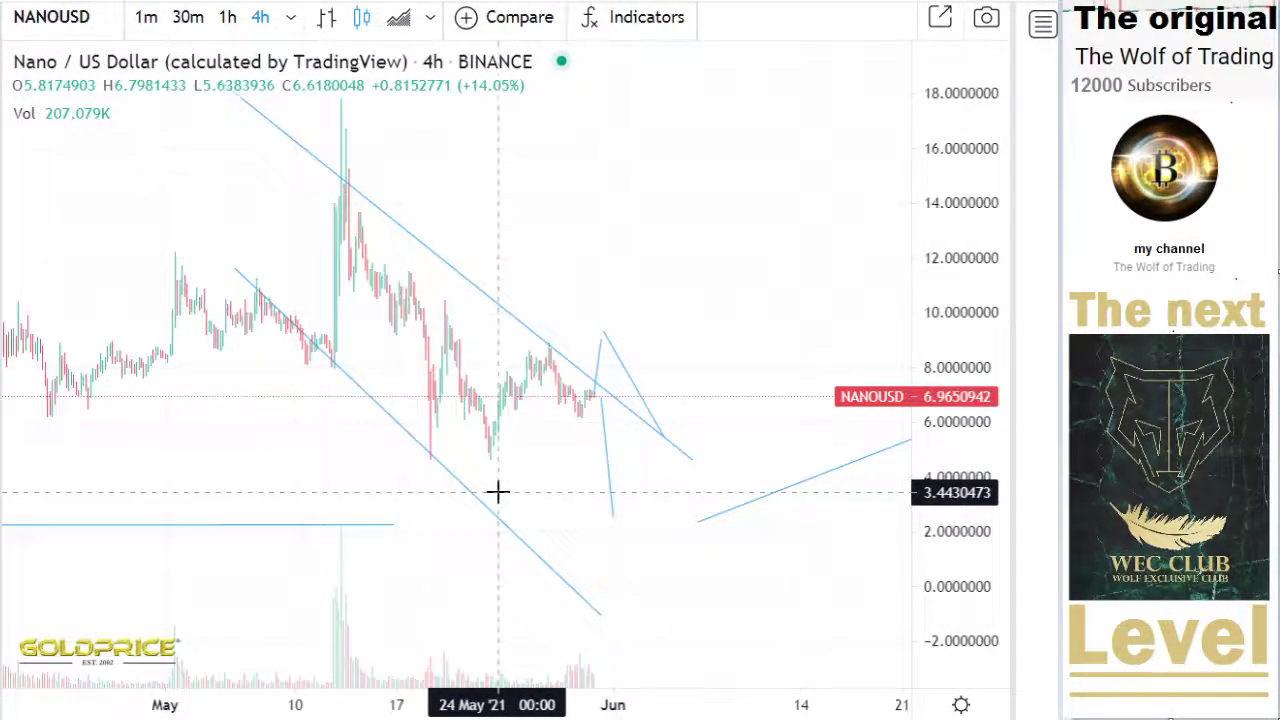
pyautogui.moveTo(937, 440); pyautogui.dragTo(919, 578)
pyautogui.moveTo(591, 514); pyautogui.dragTo(386, 523)
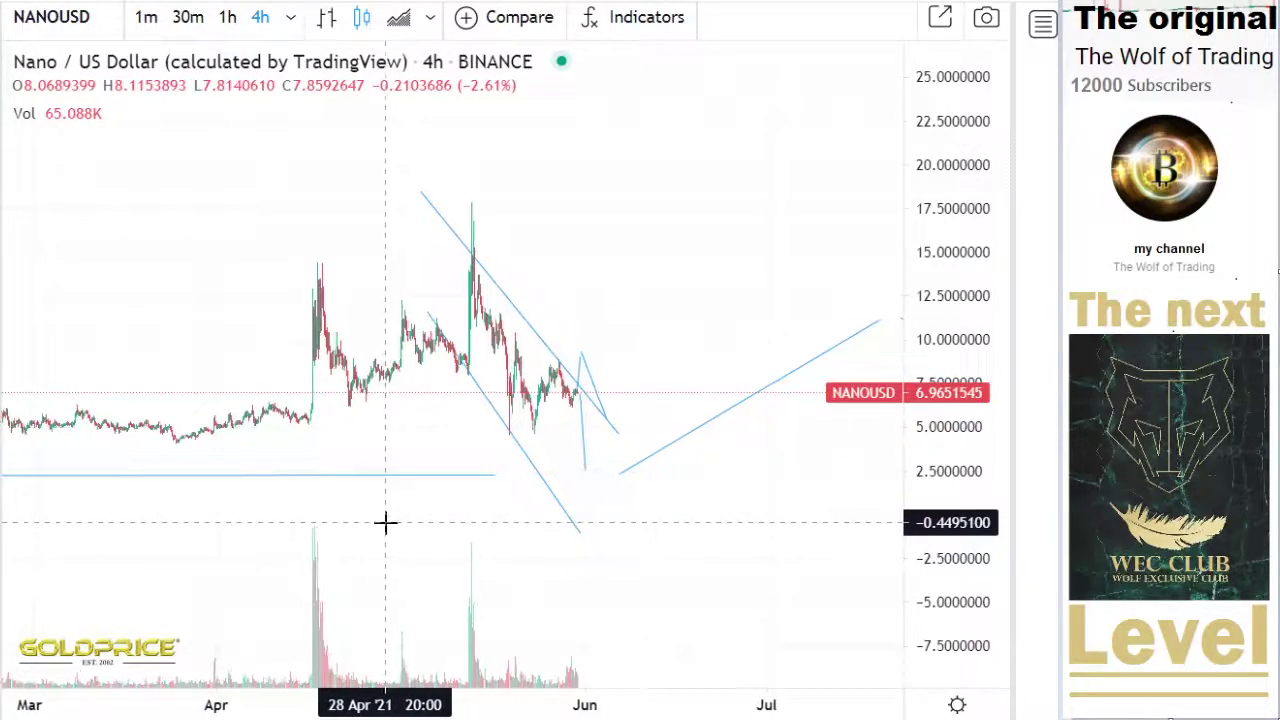